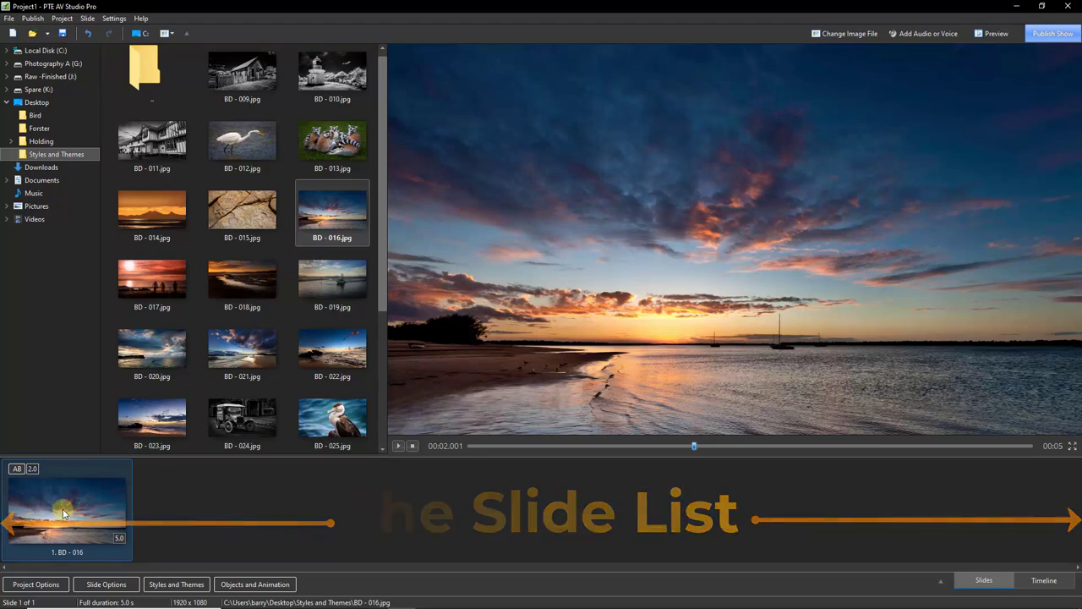
# Apply the Border - Perspective Pan Left style from the Borders category to the BD - 016 slide
pyautogui.click(167, 585)
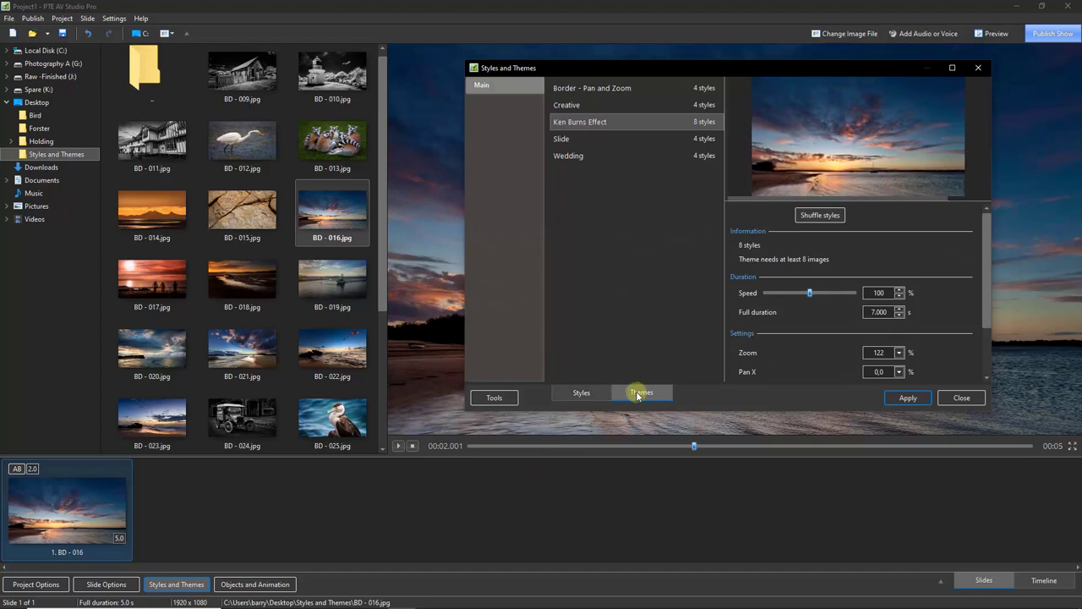
pyautogui.click(581, 394)
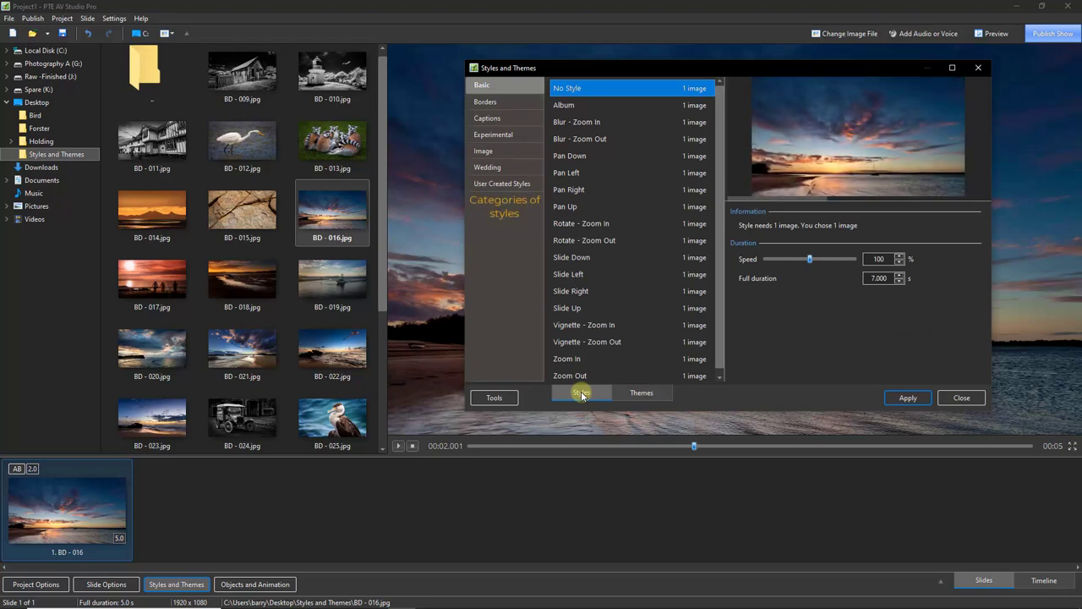
pyautogui.click(486, 102)
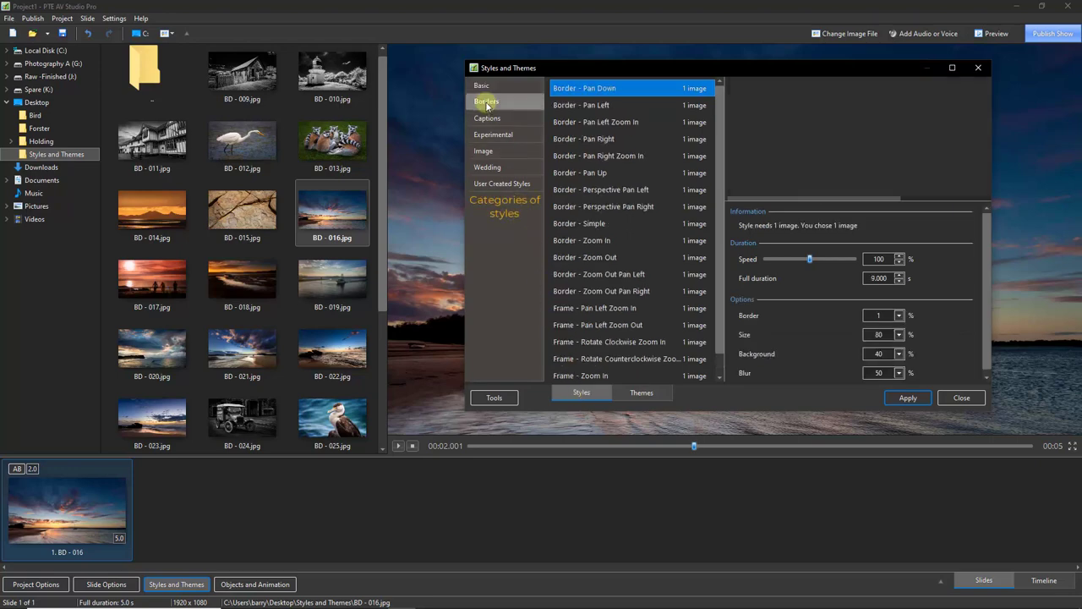
pyautogui.click(580, 191)
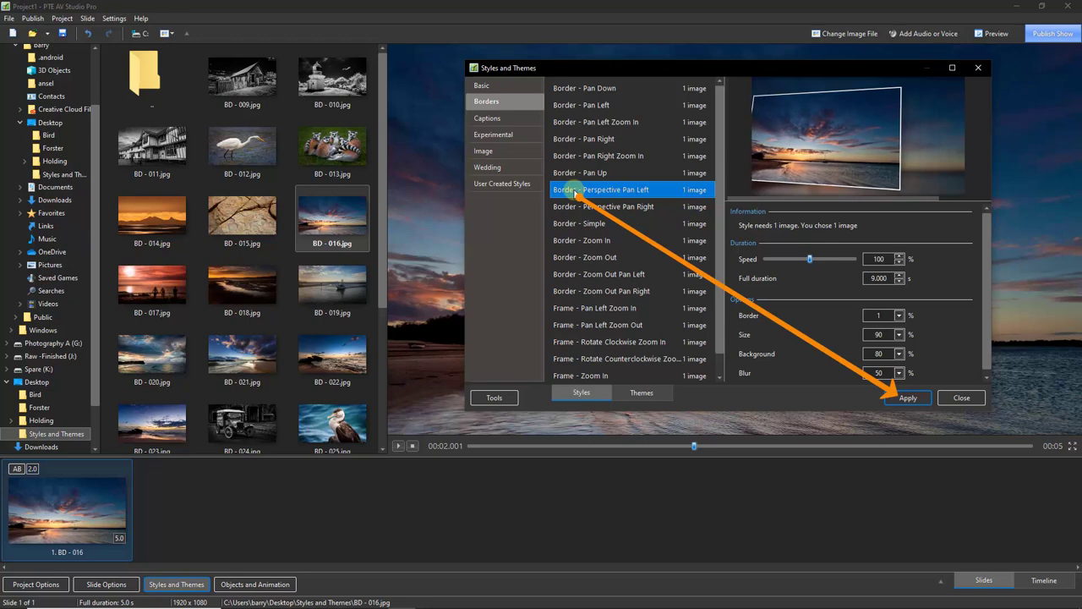
pyautogui.click(903, 400)
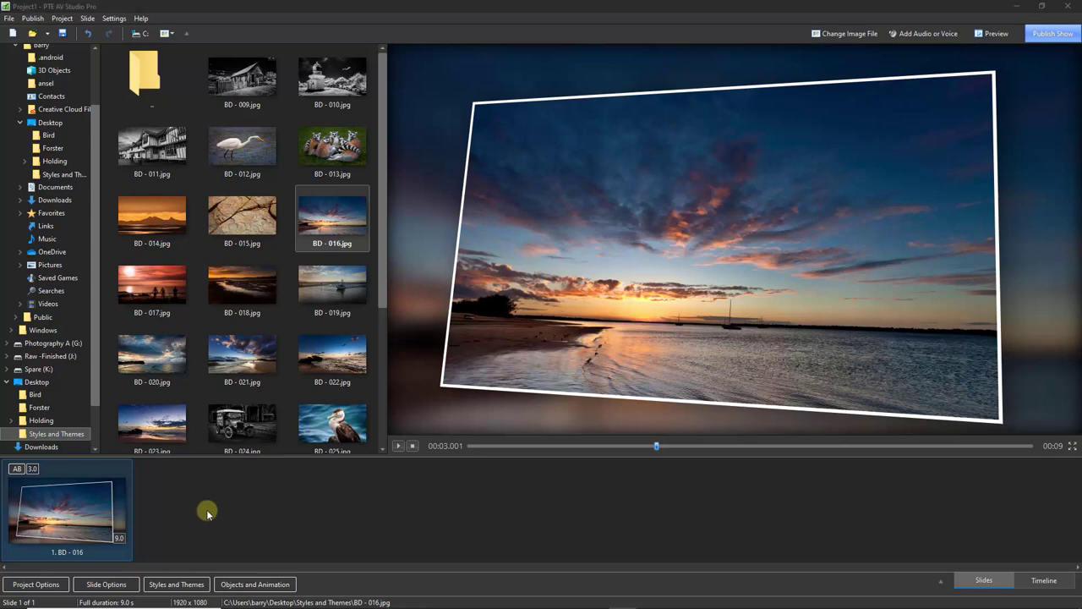
# Apply the user-created style 123 - landscape to the BD - 016 slide
pyautogui.click(177, 585)
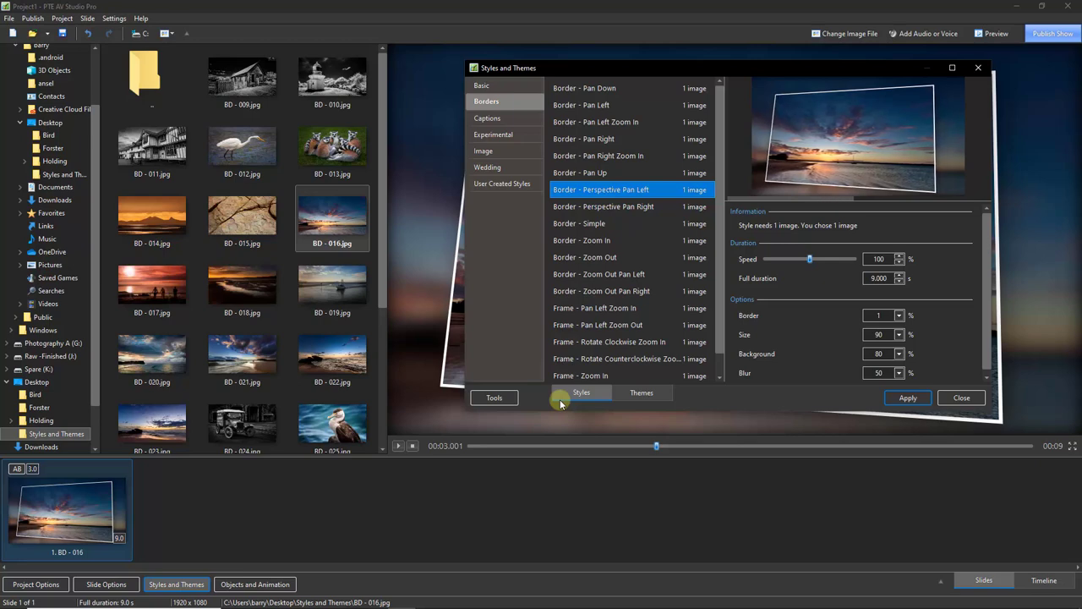
pyautogui.click(480, 186)
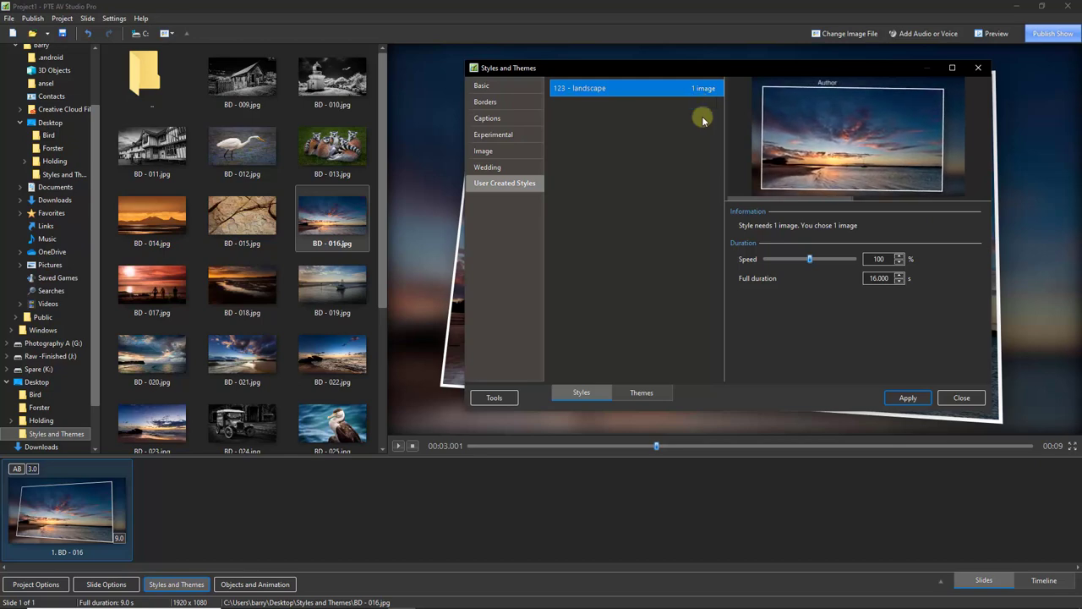
pyautogui.click(908, 398)
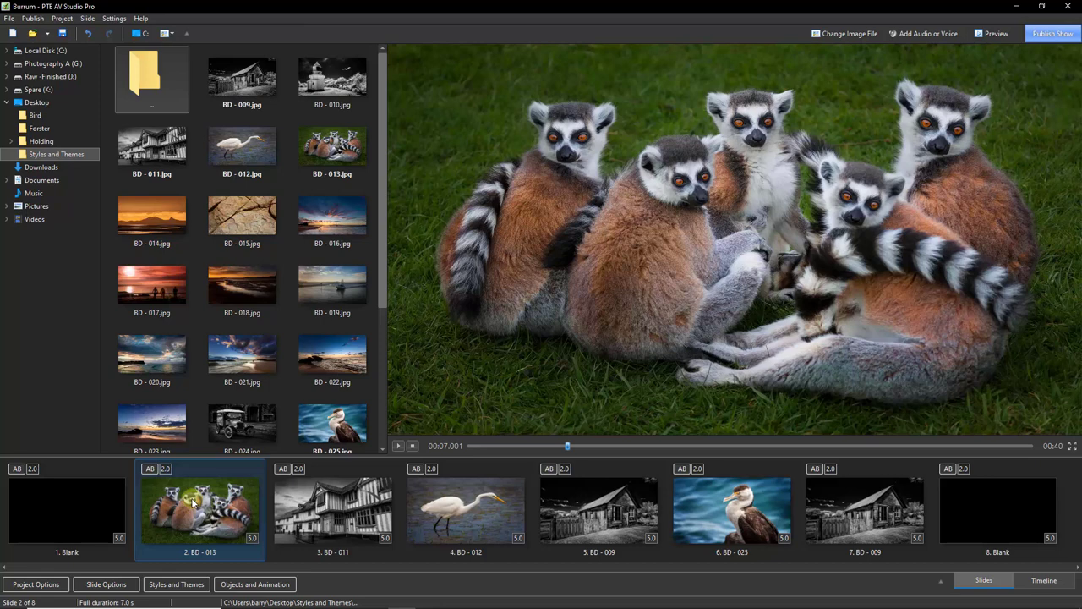
# Apply the Border - Pan Right Zoom In style to slides 2 through 7 together
pyautogui.keyDown('shift'); pyautogui.click(869, 507); pyautogui.keyUp('shift')
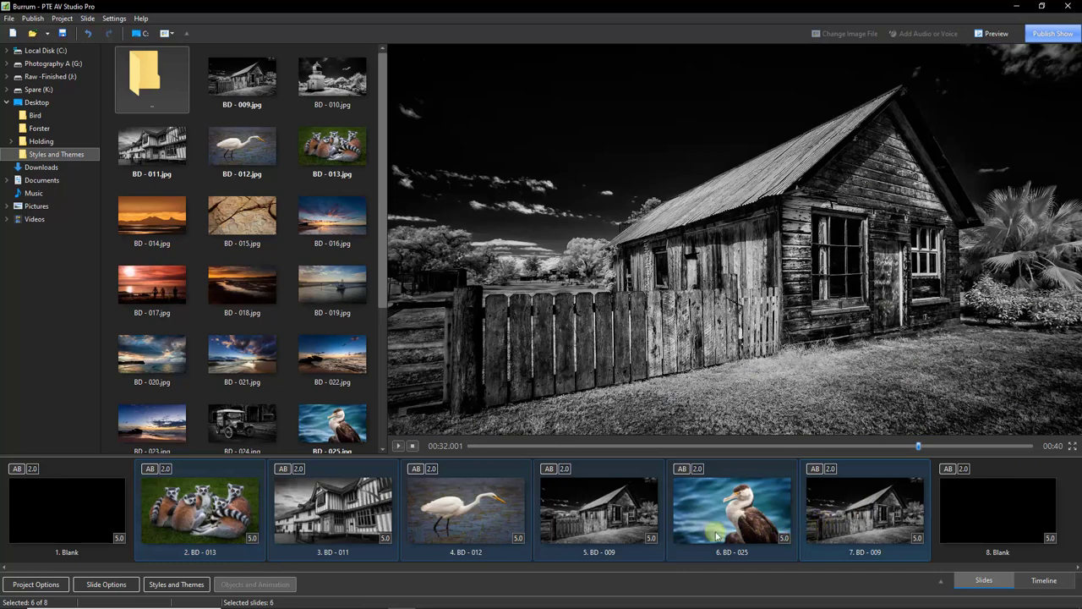
pyautogui.click(178, 584)
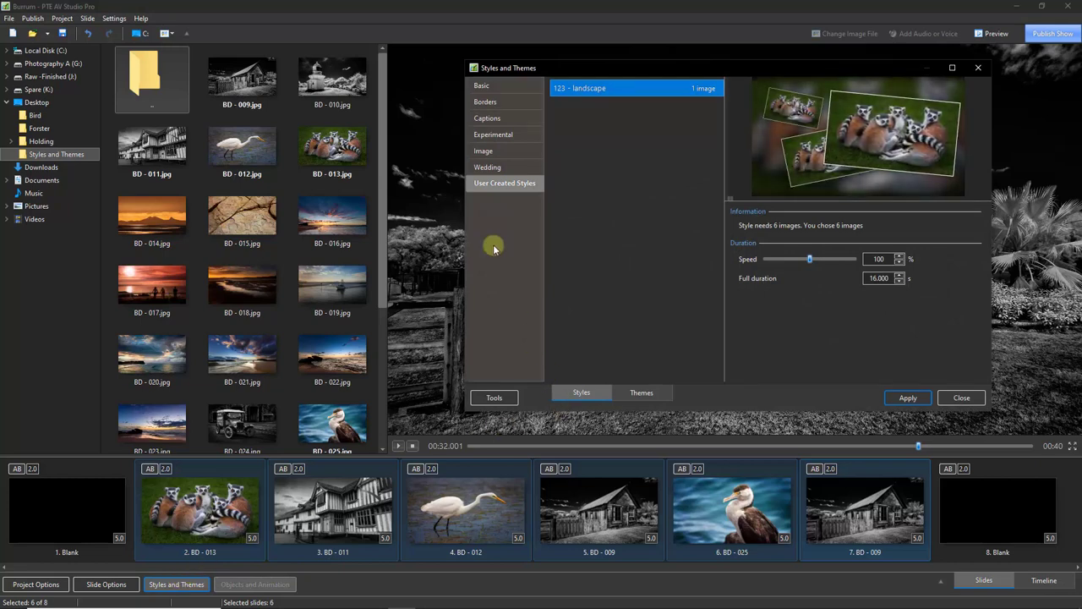
pyautogui.click(484, 103)
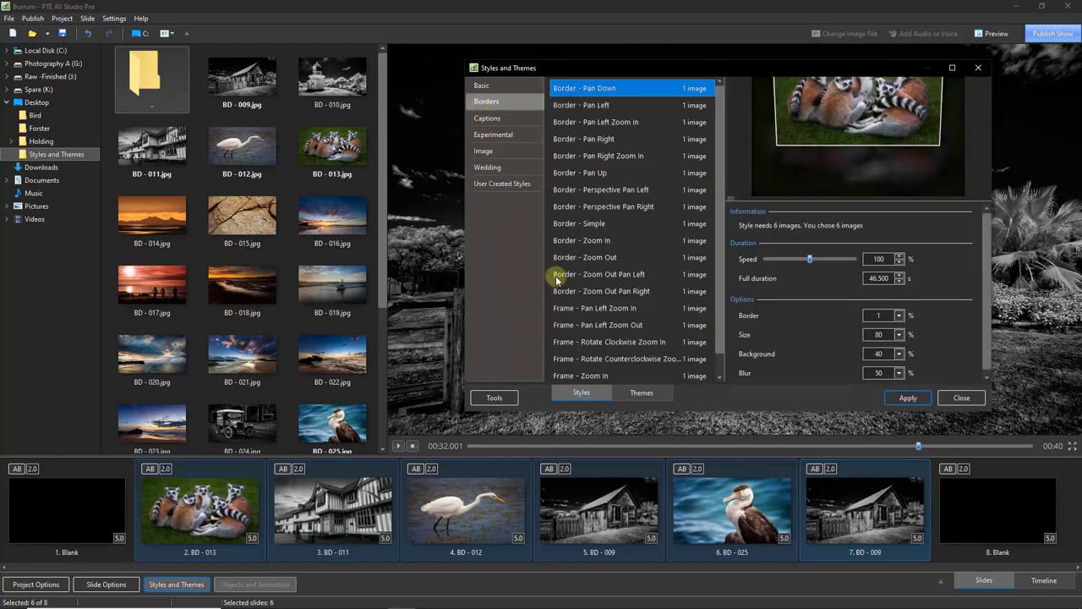
pyautogui.click(596, 157)
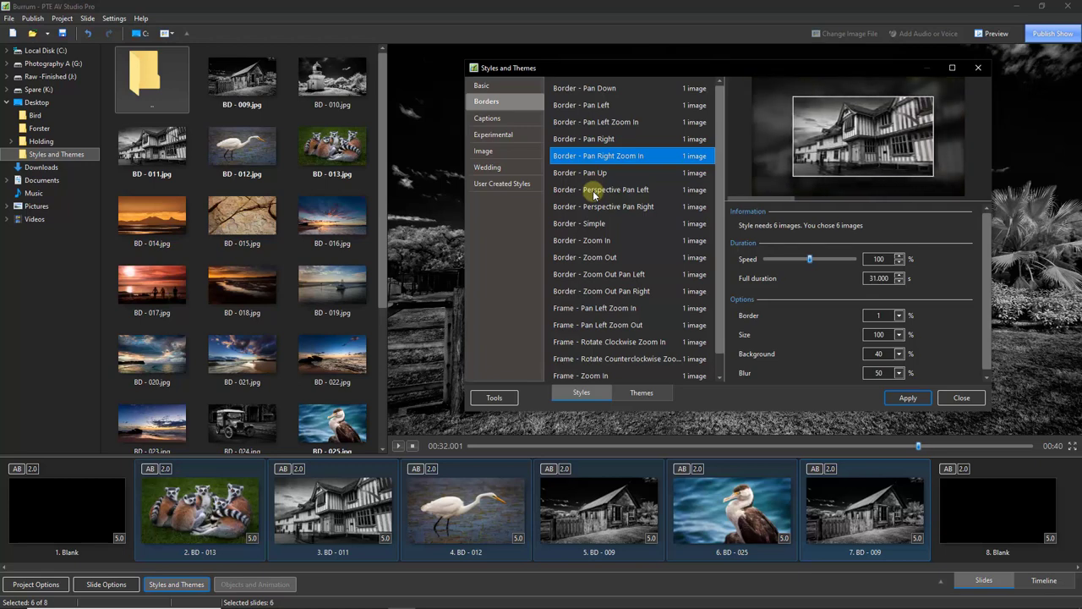
pyautogui.click(908, 398)
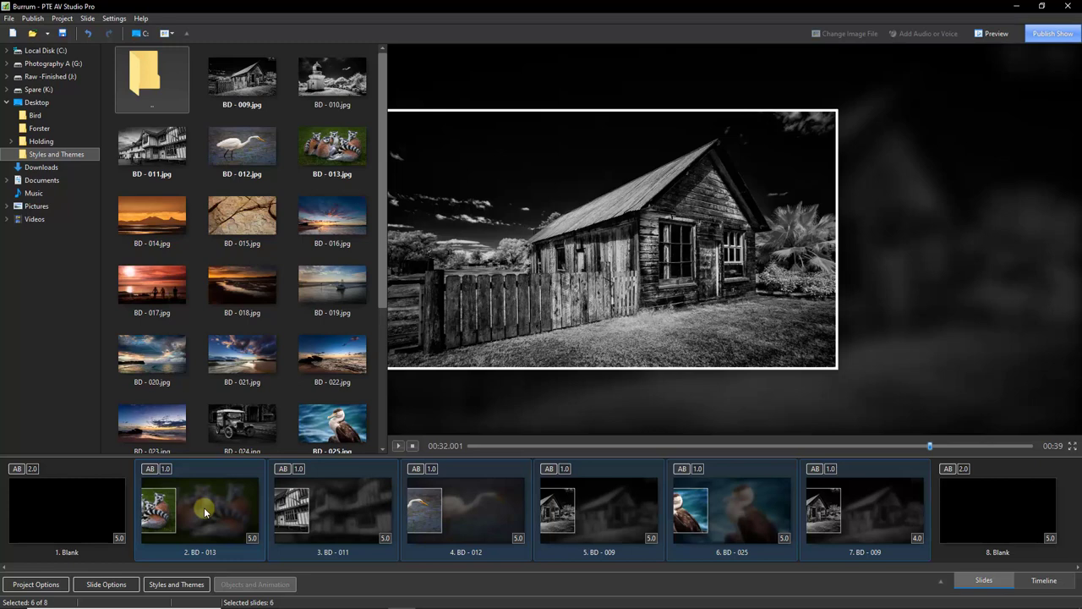
# Reset the selected slides 2 through 7 with the basic No Style option
pyautogui.click(172, 585)
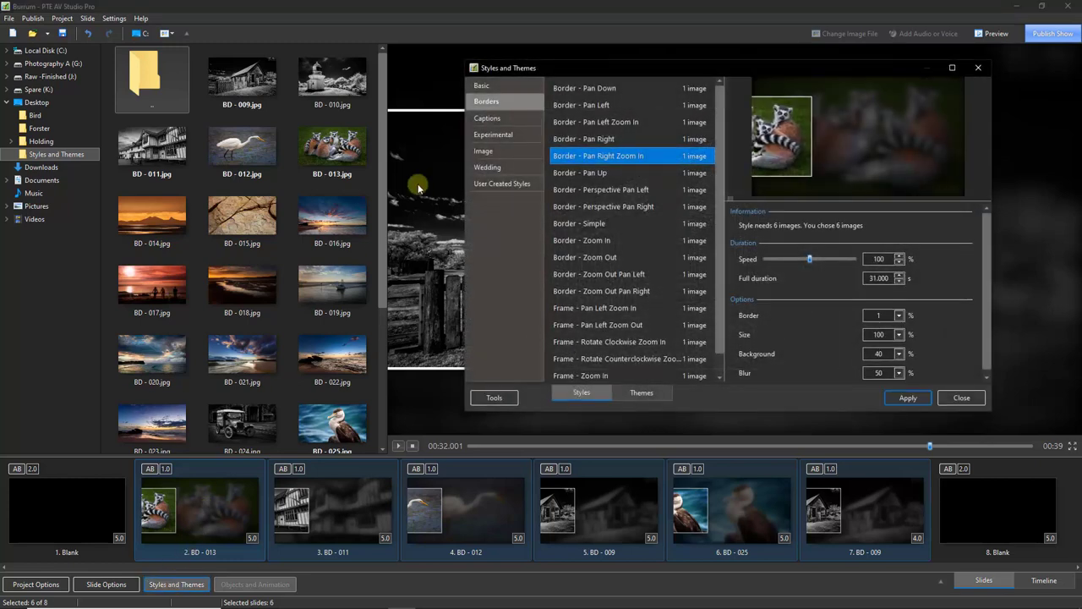
pyautogui.click(481, 87)
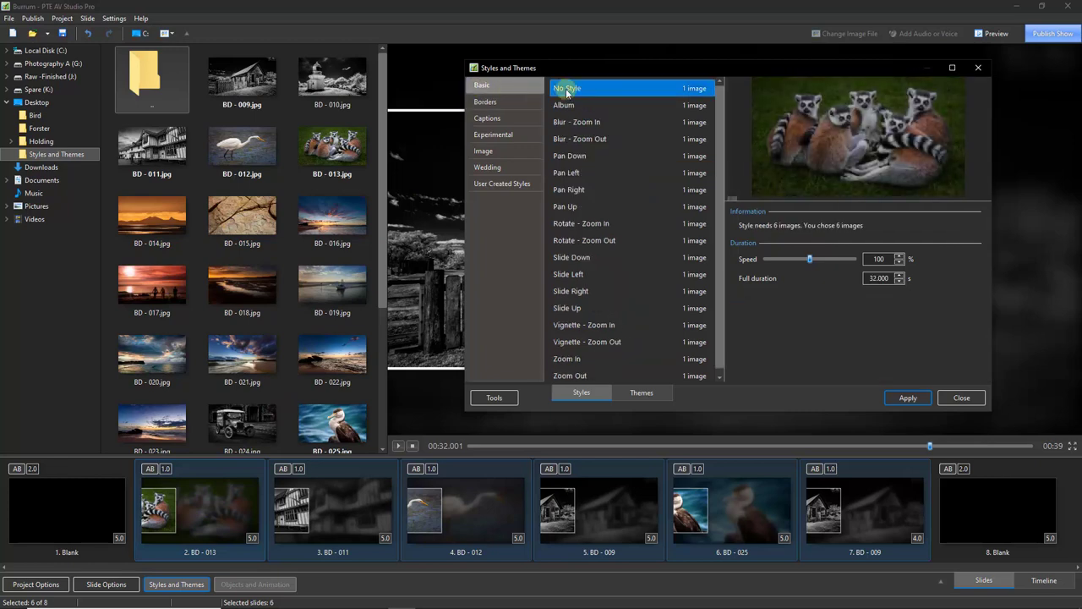
pyautogui.click(905, 398)
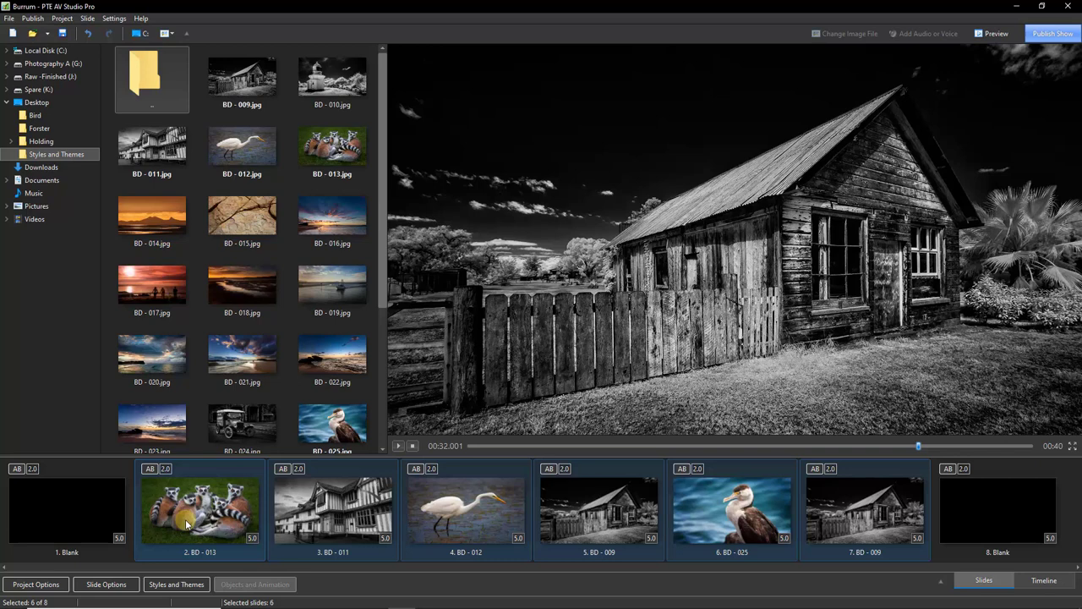
# Apply the Border - Perspective Pan Right style to only the three black-and-white building slides 3, 5 and 7
pyautogui.click(313, 510)
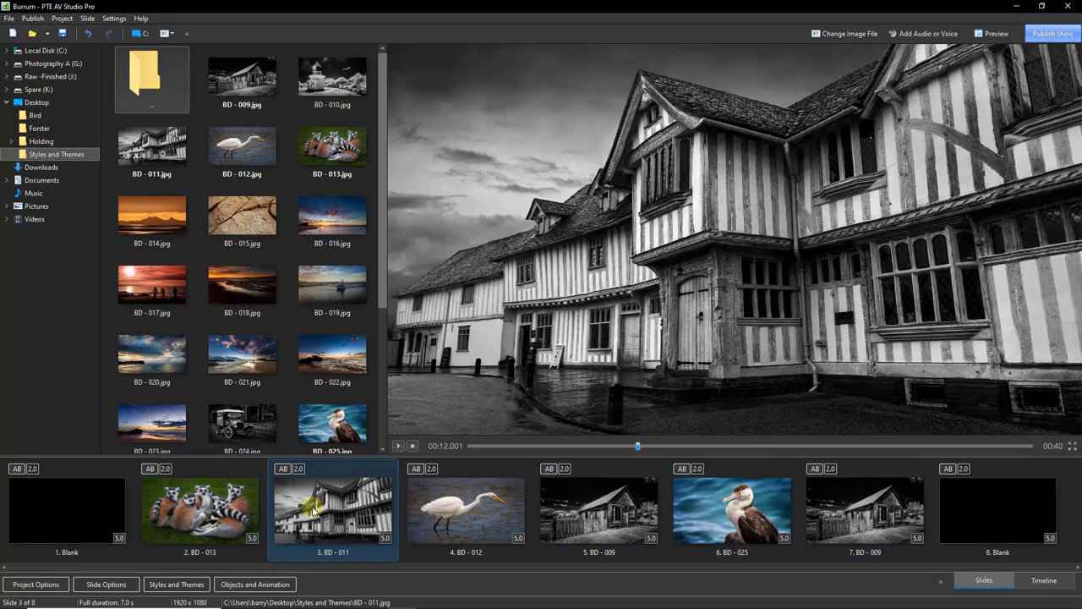
pyautogui.keyDown('ctrl'); pyautogui.click(595, 508); pyautogui.keyUp('ctrl')
pyautogui.keyDown('ctrl'); pyautogui.click(859, 515); pyautogui.keyUp('ctrl')
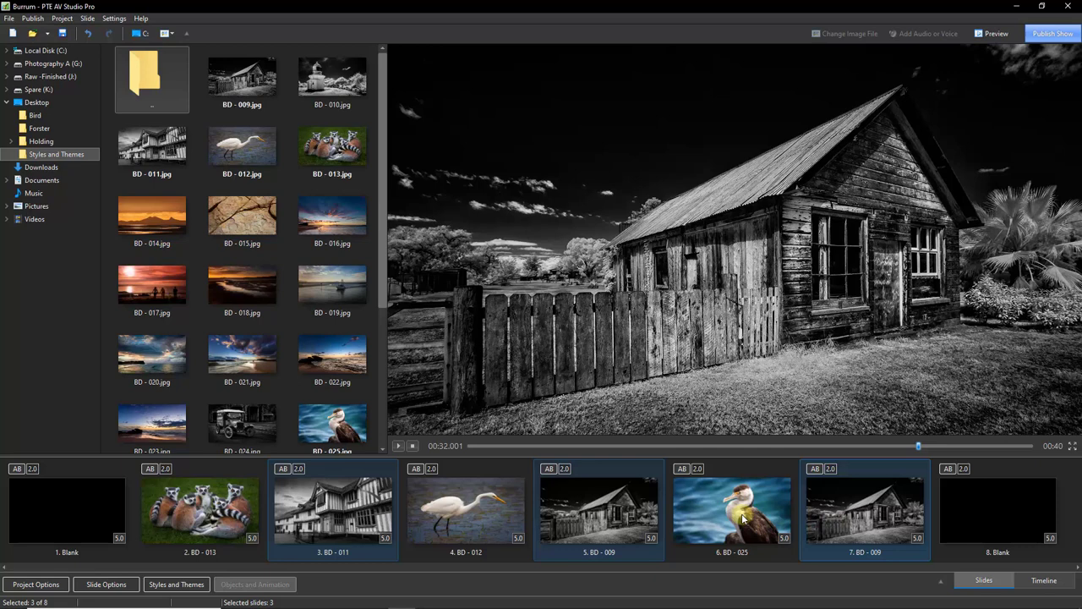
pyautogui.click(154, 585)
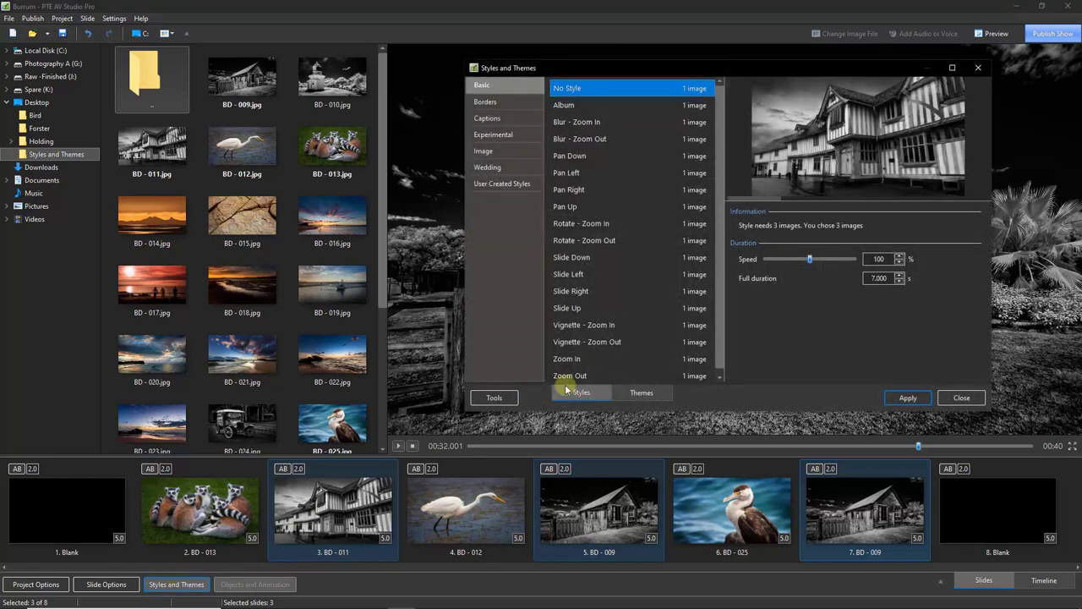
pyautogui.click(487, 102)
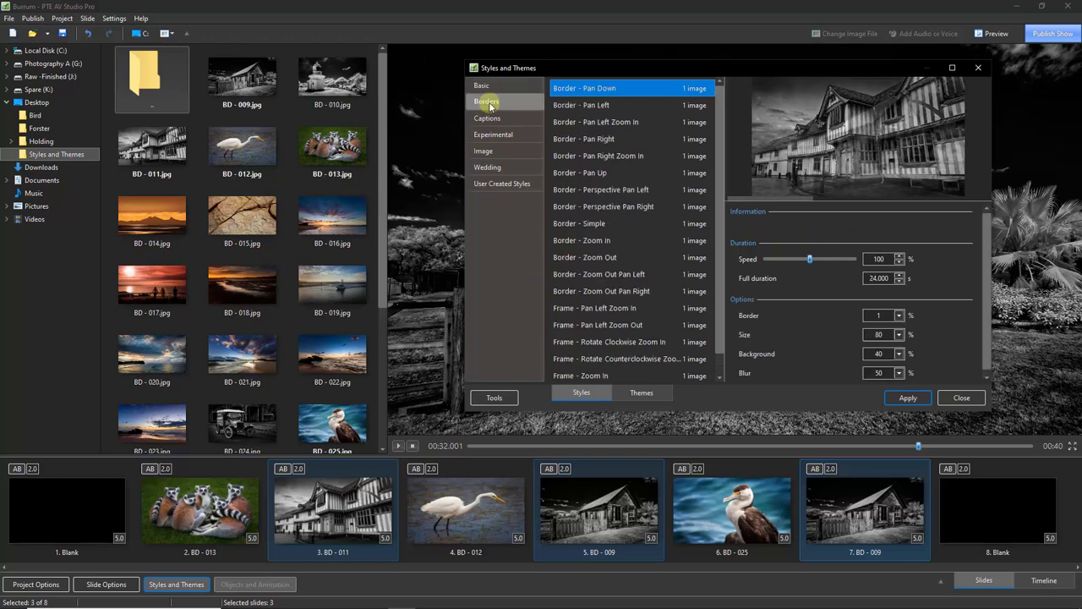
pyautogui.click(602, 207)
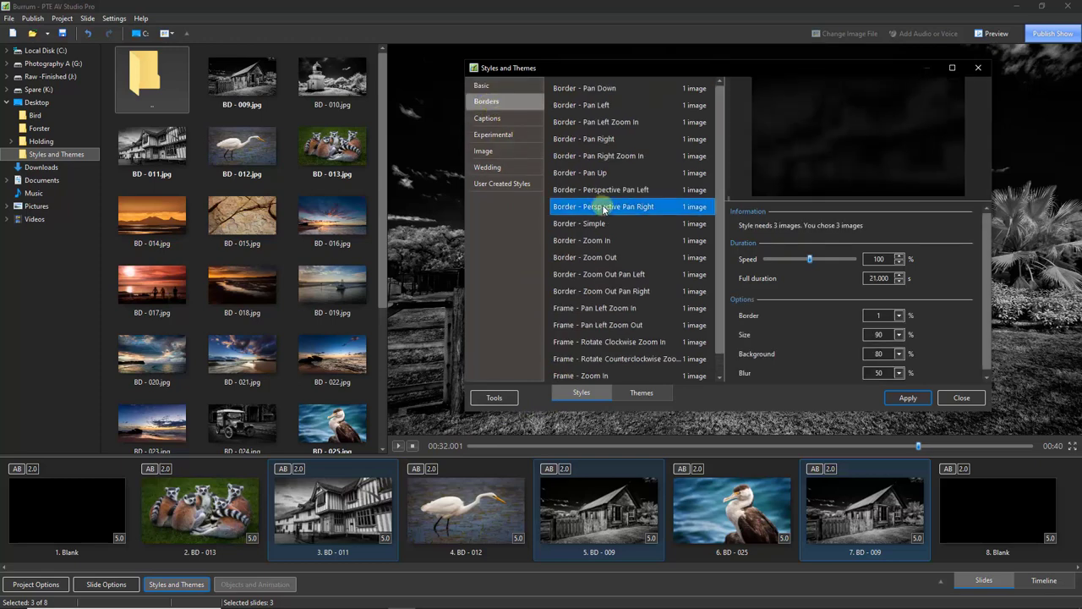
pyautogui.click(907, 398)
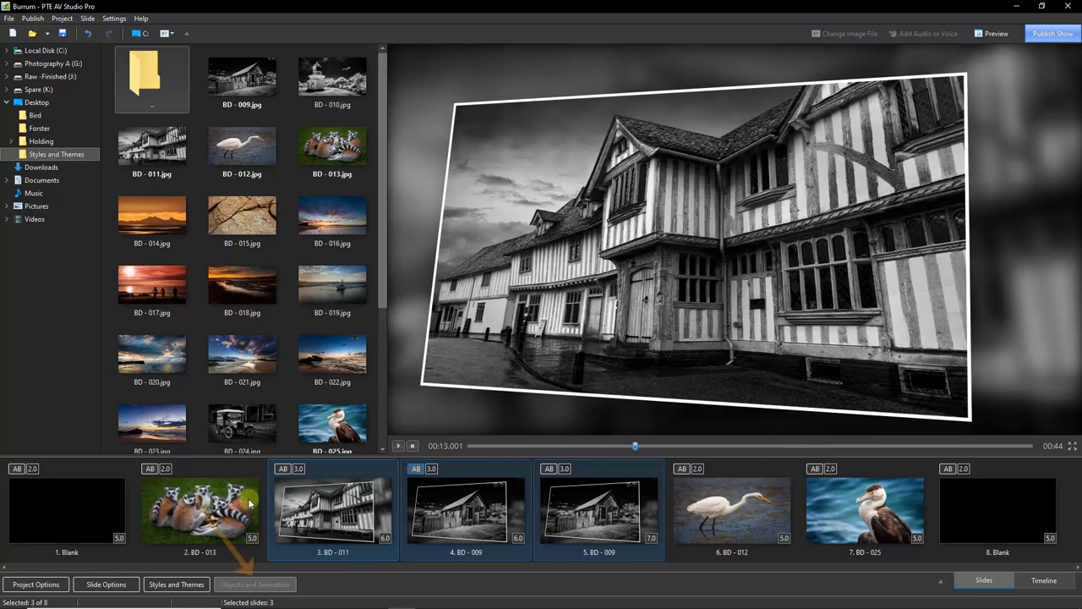
# Open the BD - 013 lemur slide in Objects and Animation and examine its transition options and timeline
pyautogui.click(197, 508)
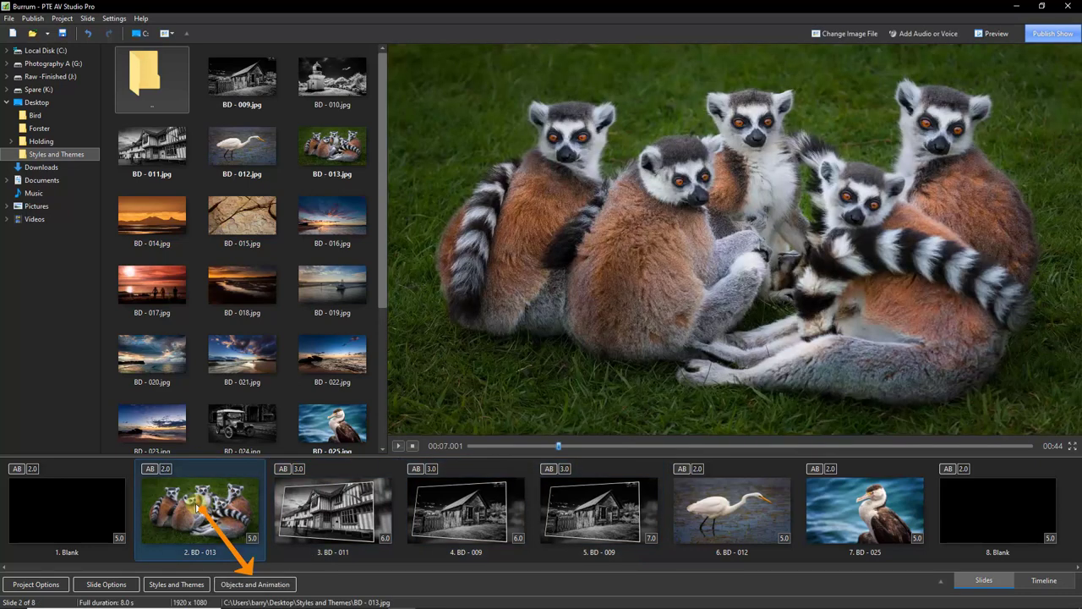
pyautogui.click(248, 584)
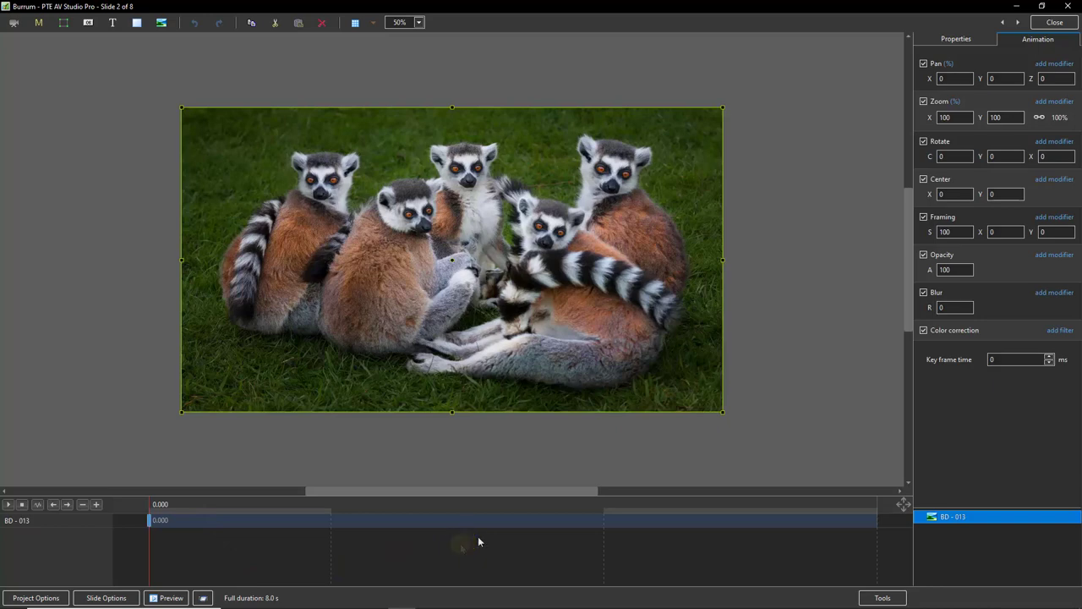
pyautogui.hotkey('ctrl', 'w')
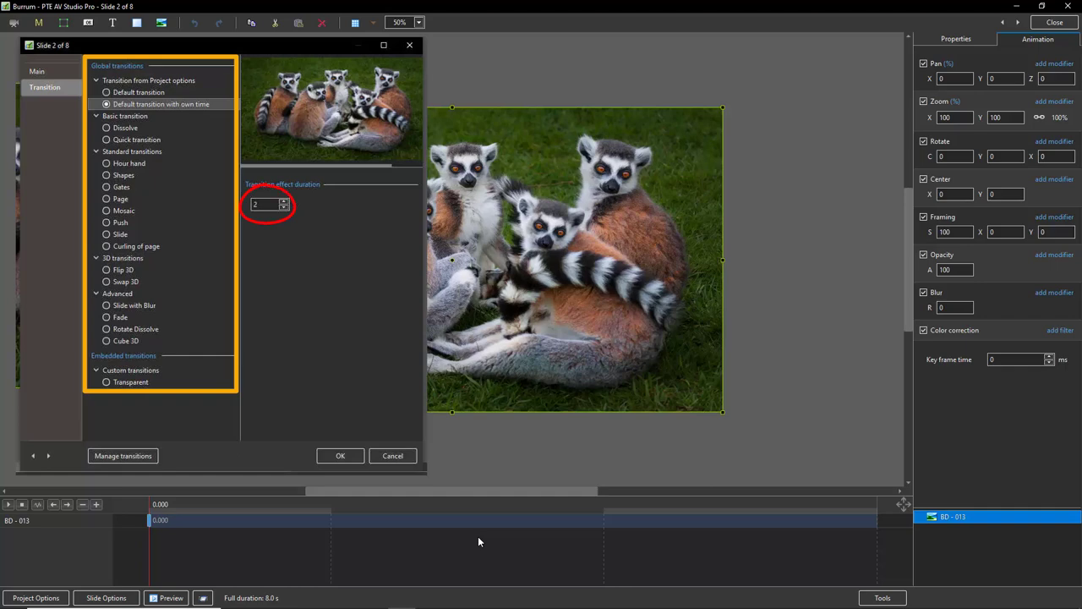
pyautogui.press('Return')
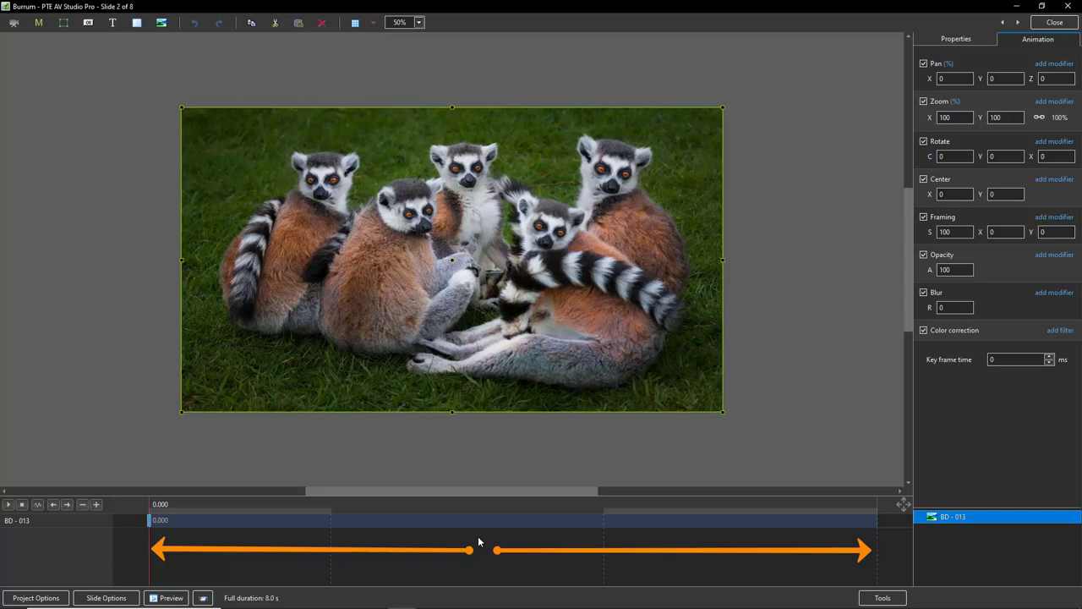
pyautogui.click(470, 542)
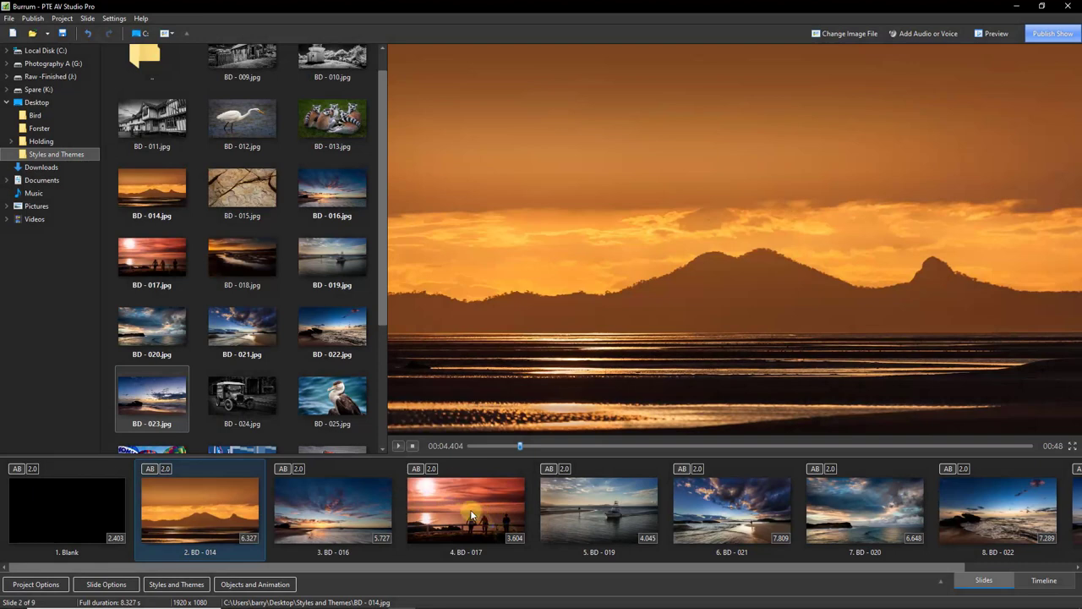
# Check the individual durations of the BD - 017 and BD - 019 slides in the slide list
pyautogui.click(471, 513)
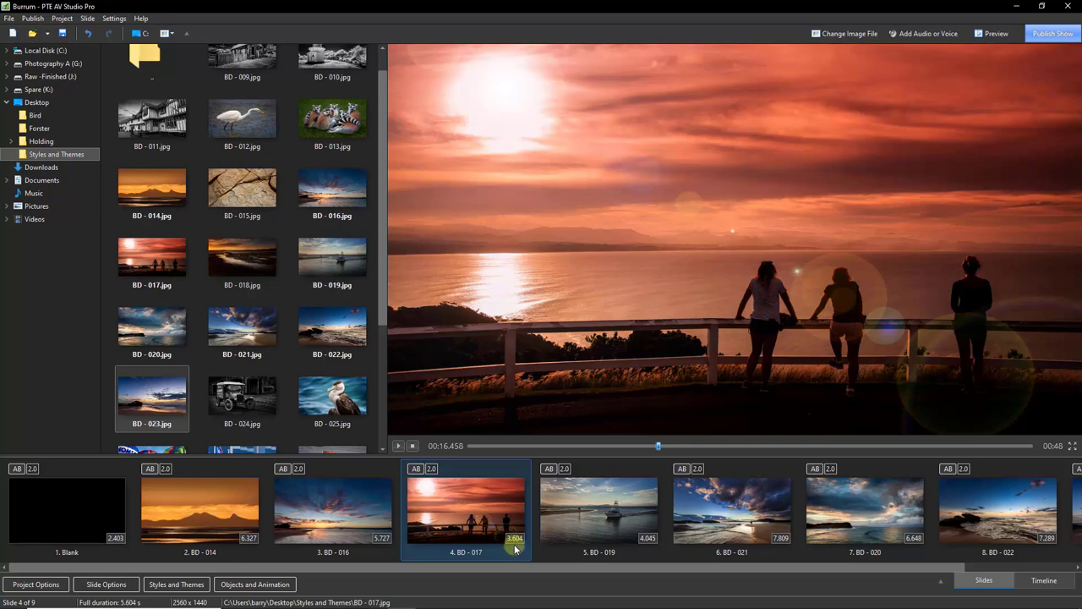
pyautogui.click(508, 542)
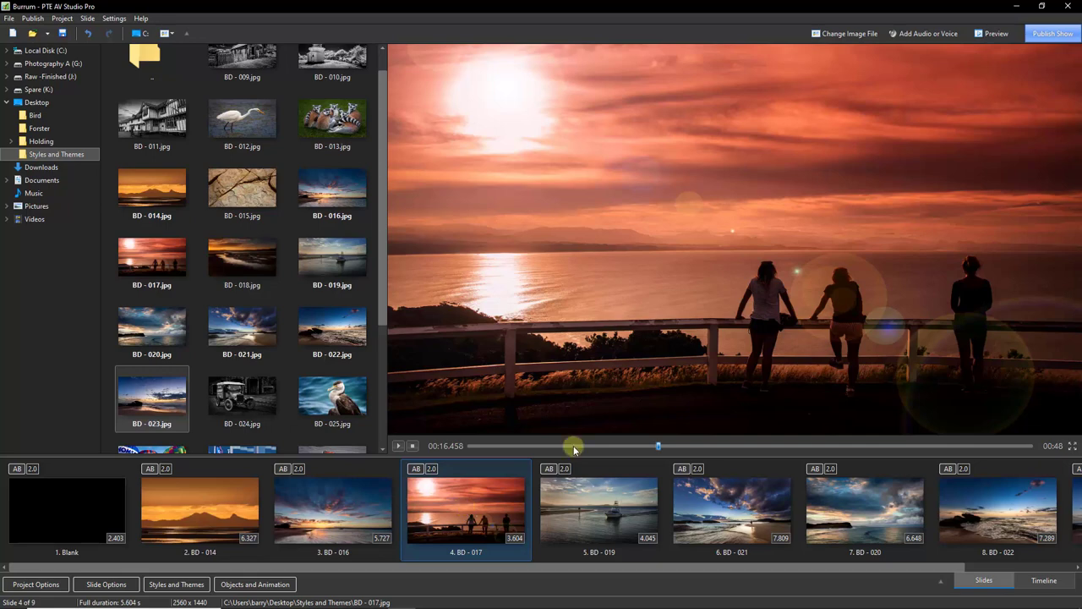
pyautogui.click(606, 508)
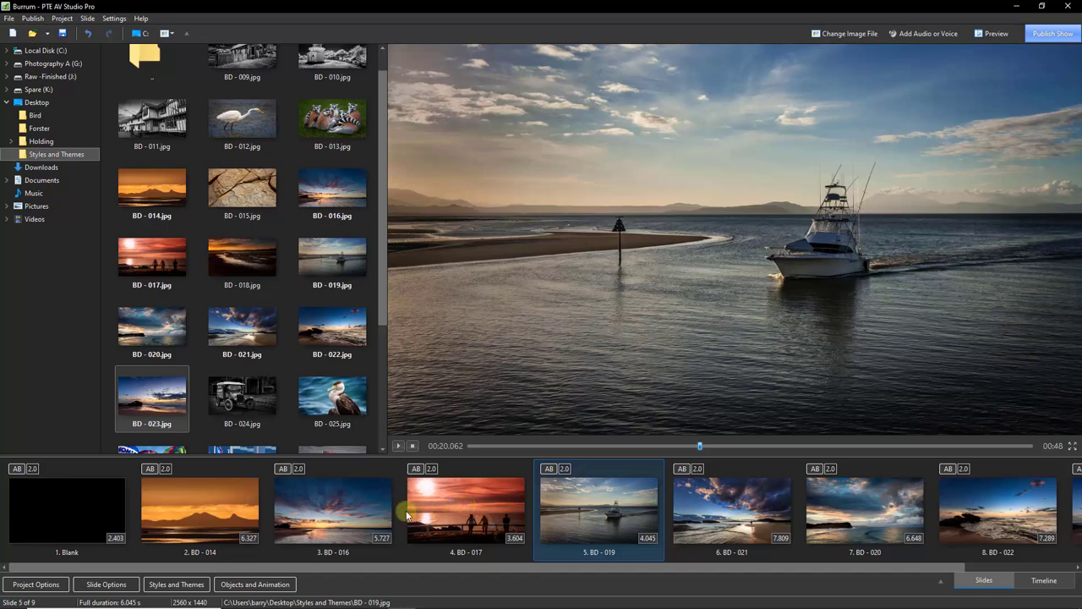
# Apply the Border - Pan Down style to the BD - 014 slide
pyautogui.click(203, 507)
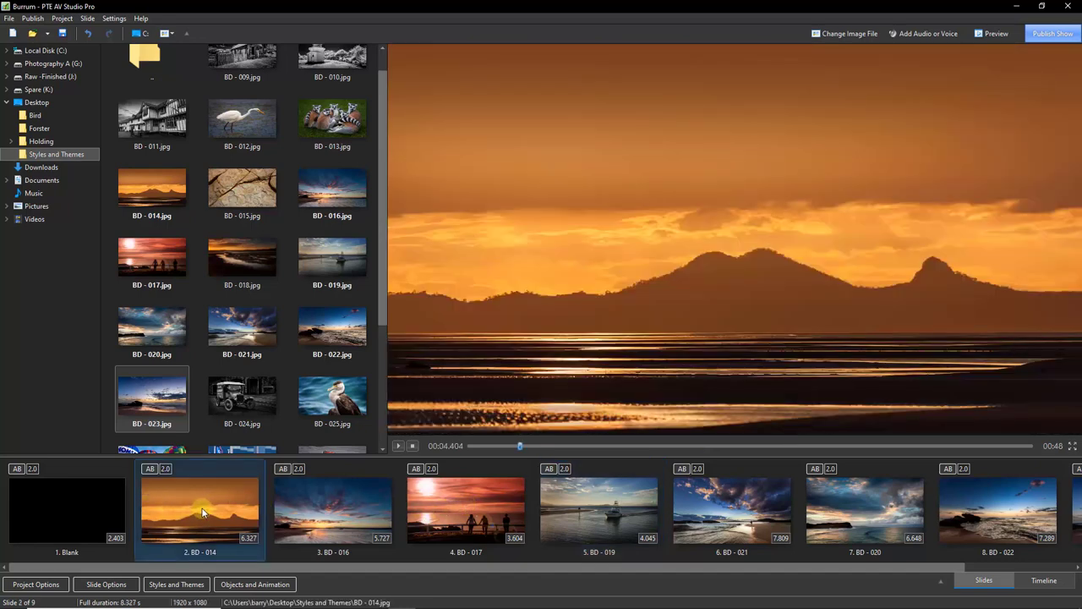
pyautogui.click(174, 583)
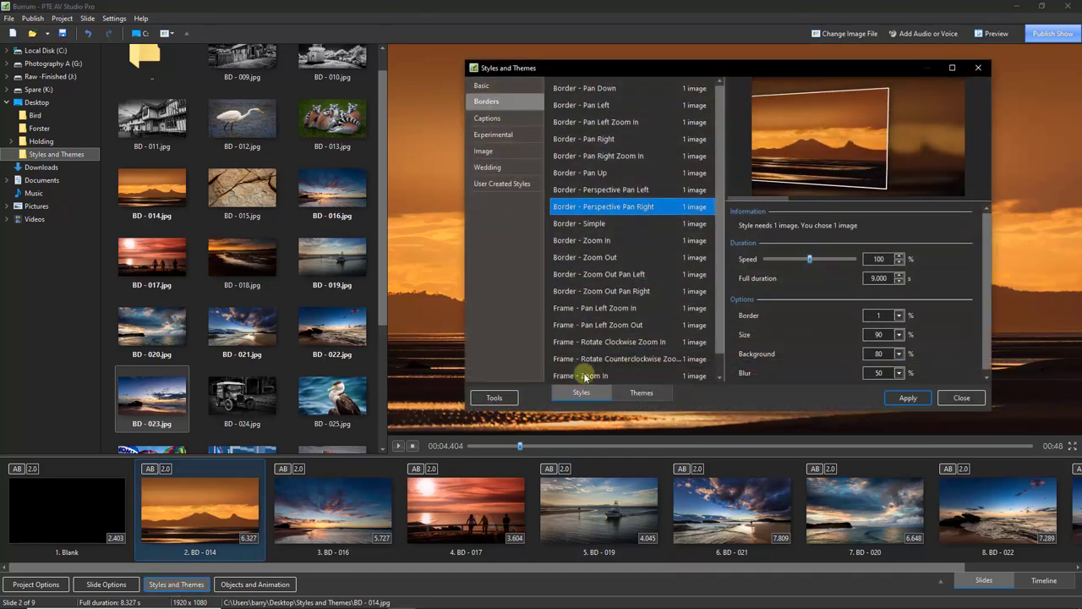
pyautogui.click(589, 89)
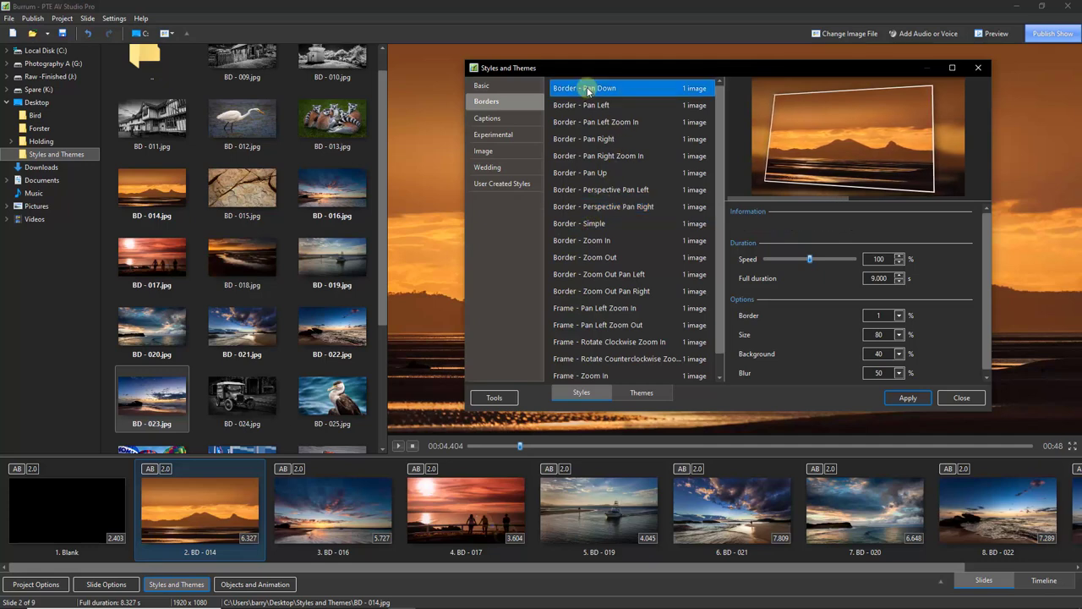
pyautogui.click(908, 397)
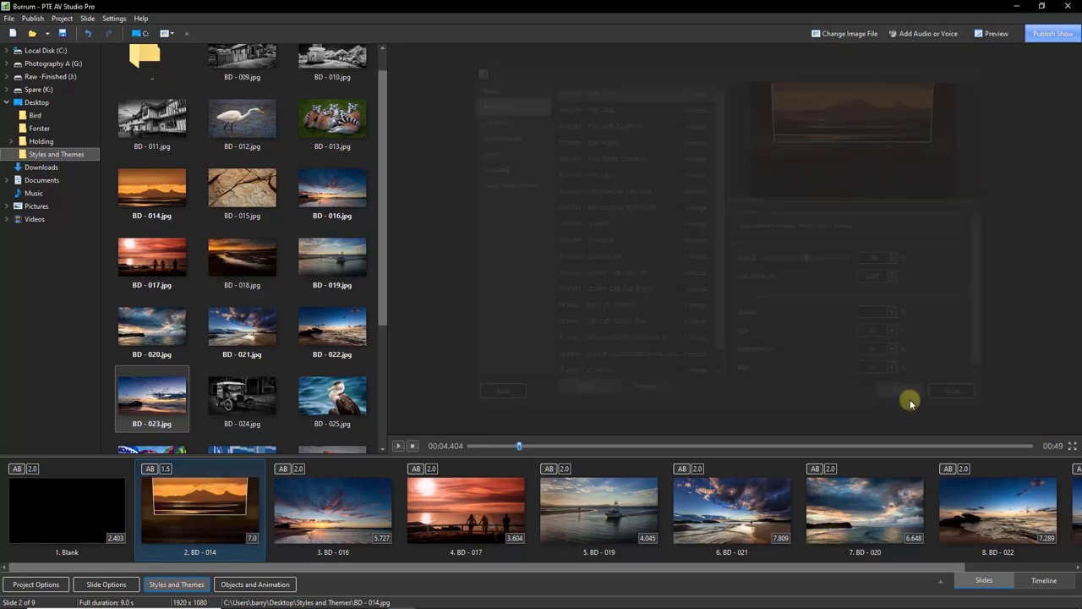
# Apply the Border - Pan Left style to the BD - 016 slide and Border - Pan Left Zoom In to the BD - 017 slide
pyautogui.click(344, 515)
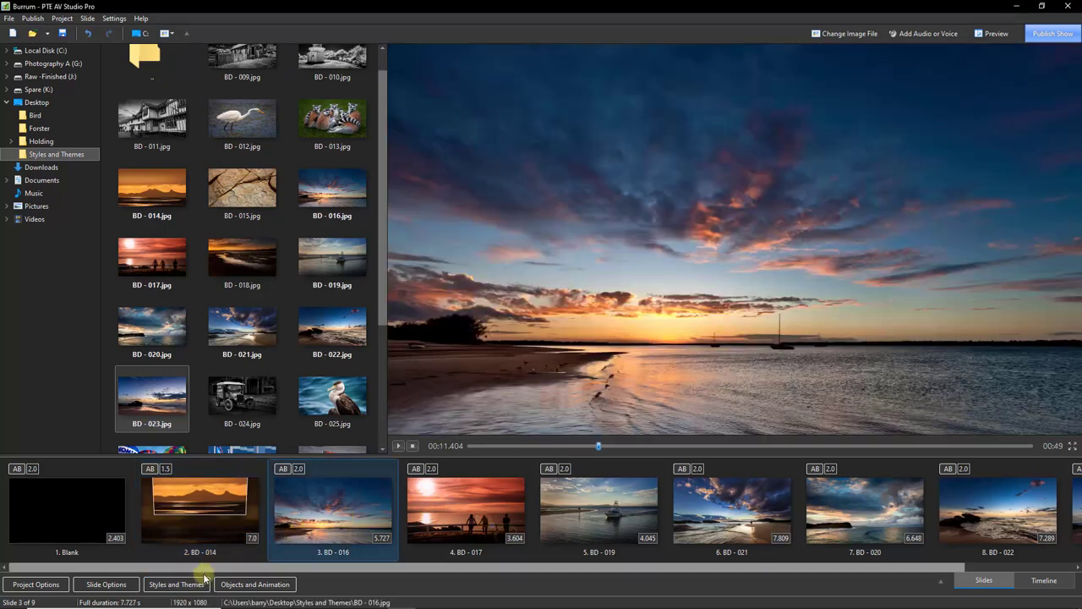
pyautogui.click(179, 584)
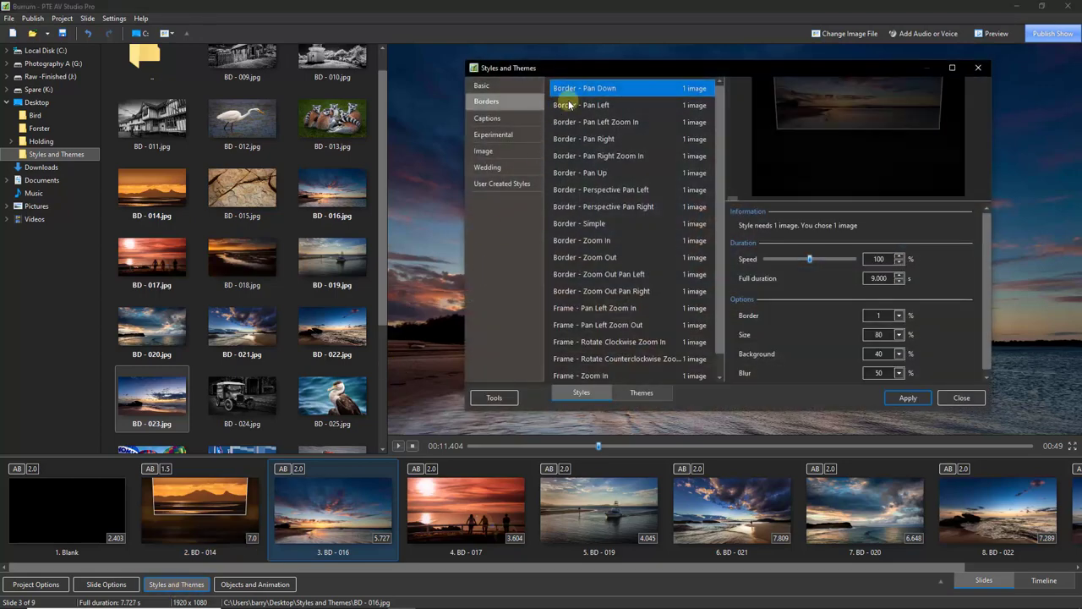
pyautogui.doubleClick(570, 106)
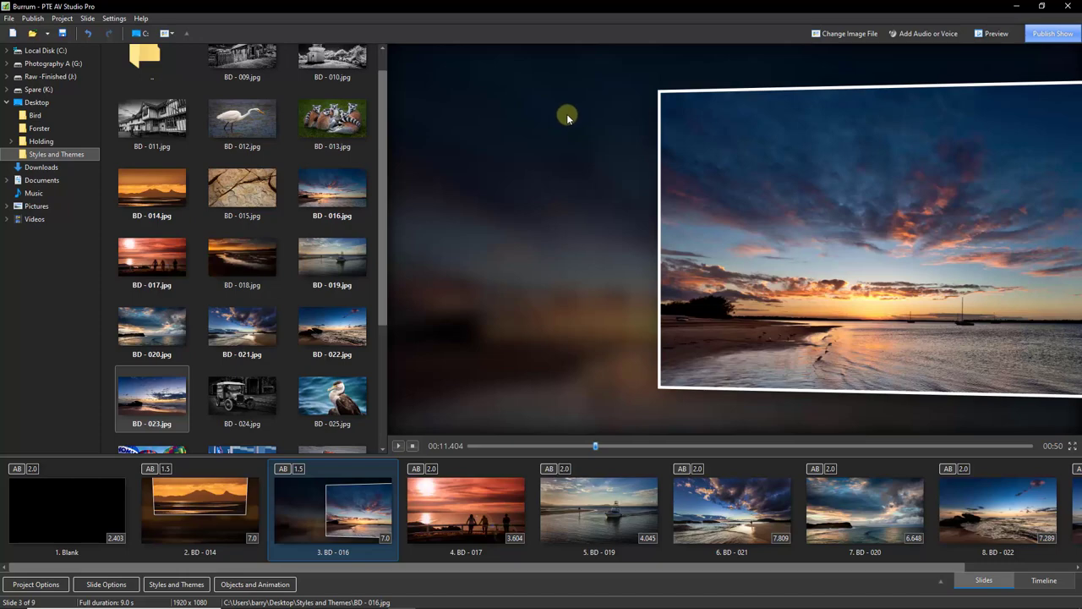
pyautogui.click(444, 506)
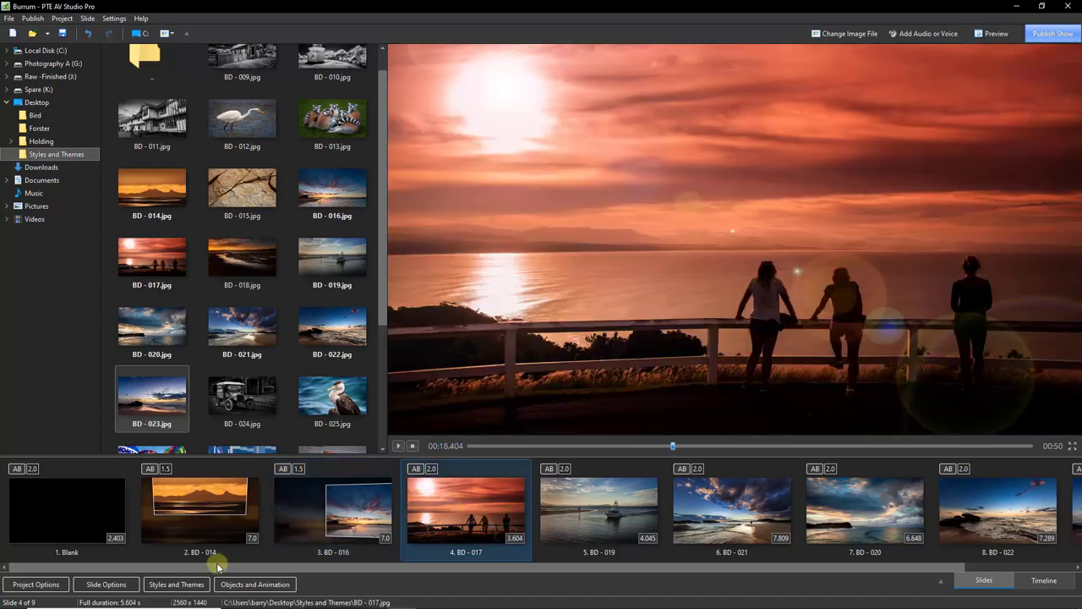
pyautogui.click(167, 586)
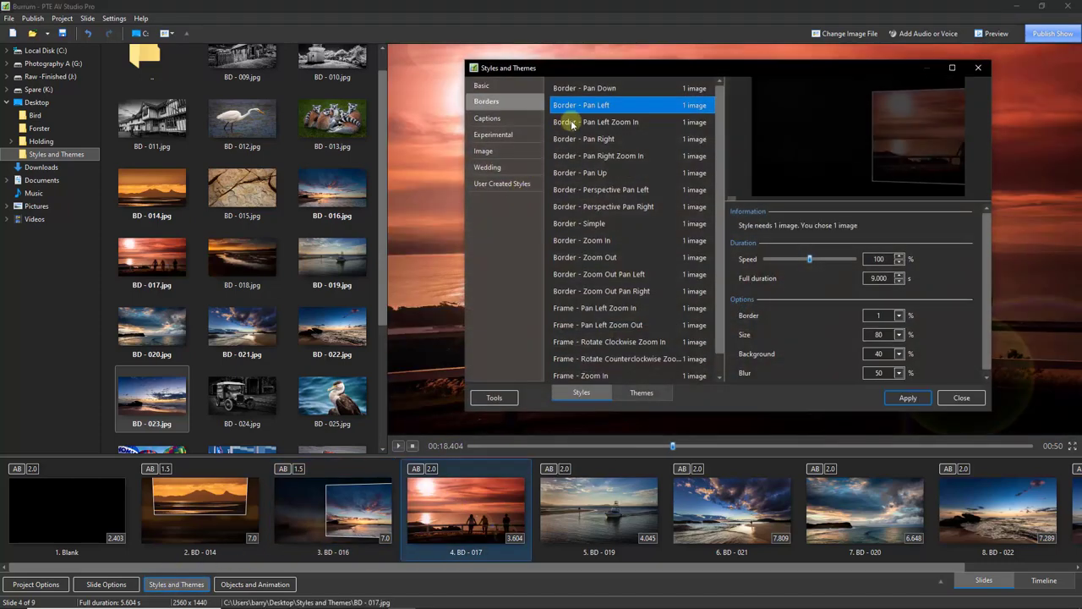
pyautogui.doubleClick(569, 124)
# Apply the Border - Pan Right style to the BD - 019 slide and Border - Pan Right Zoom In to the BD - 021 slide
pyautogui.click(573, 504)
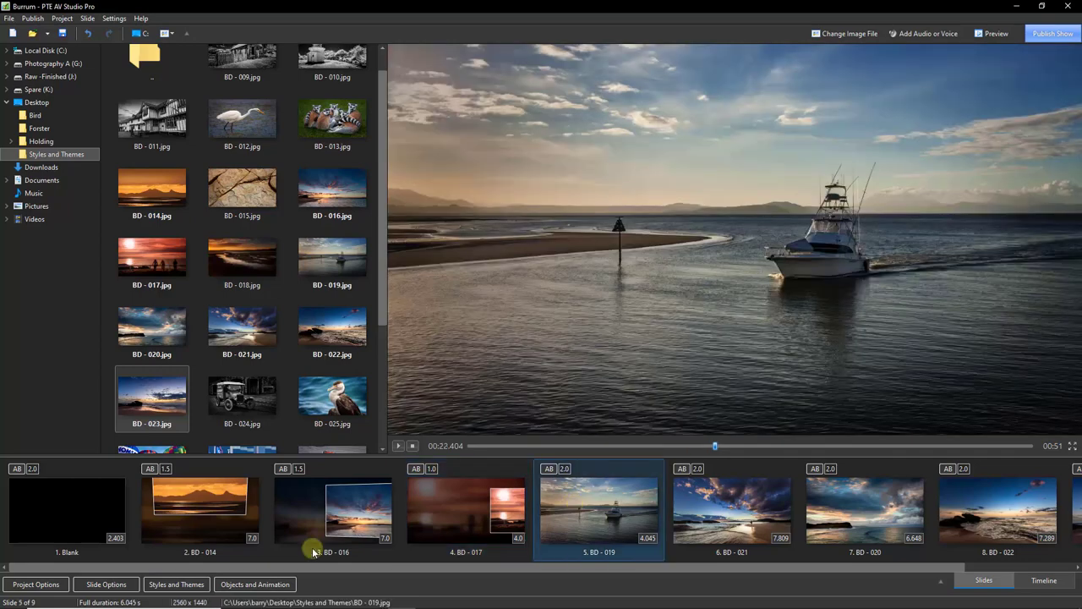
pyautogui.click(176, 584)
pyautogui.doubleClick(563, 138)
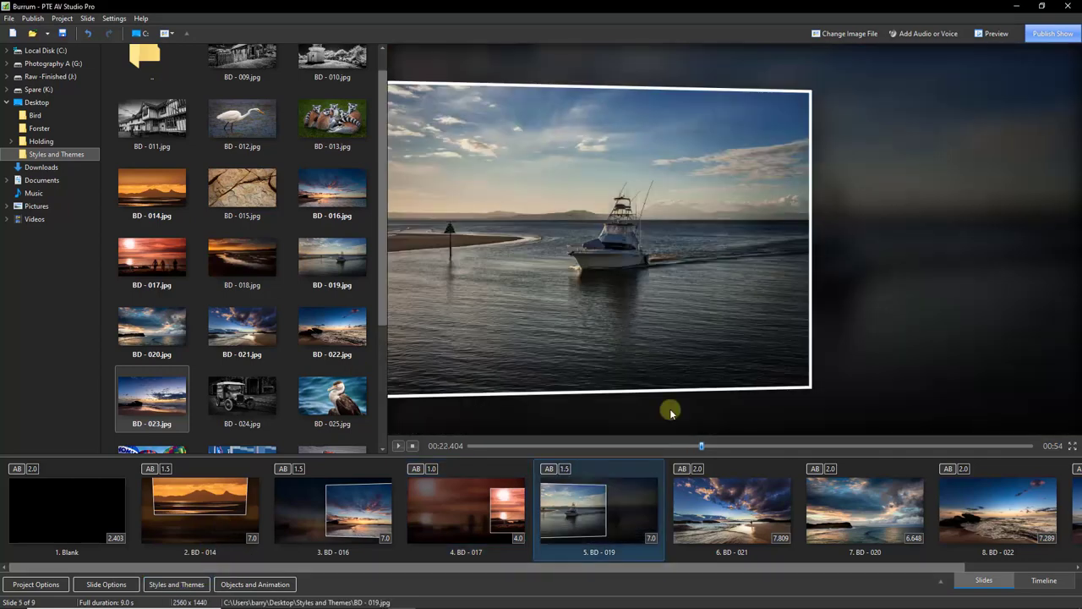
pyautogui.click(717, 505)
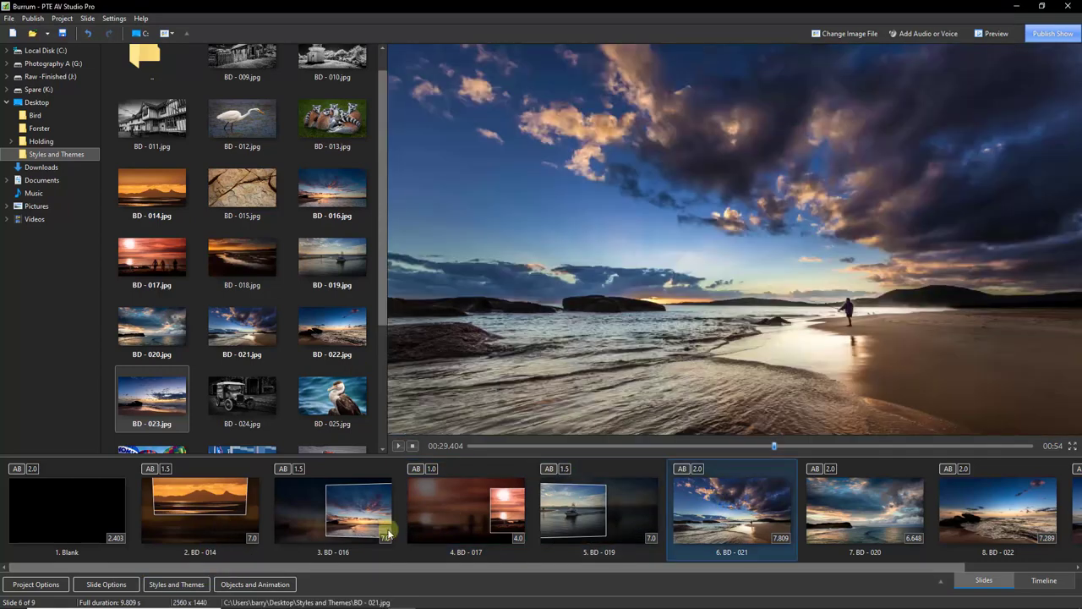
pyautogui.click(176, 584)
pyautogui.doubleClick(576, 158)
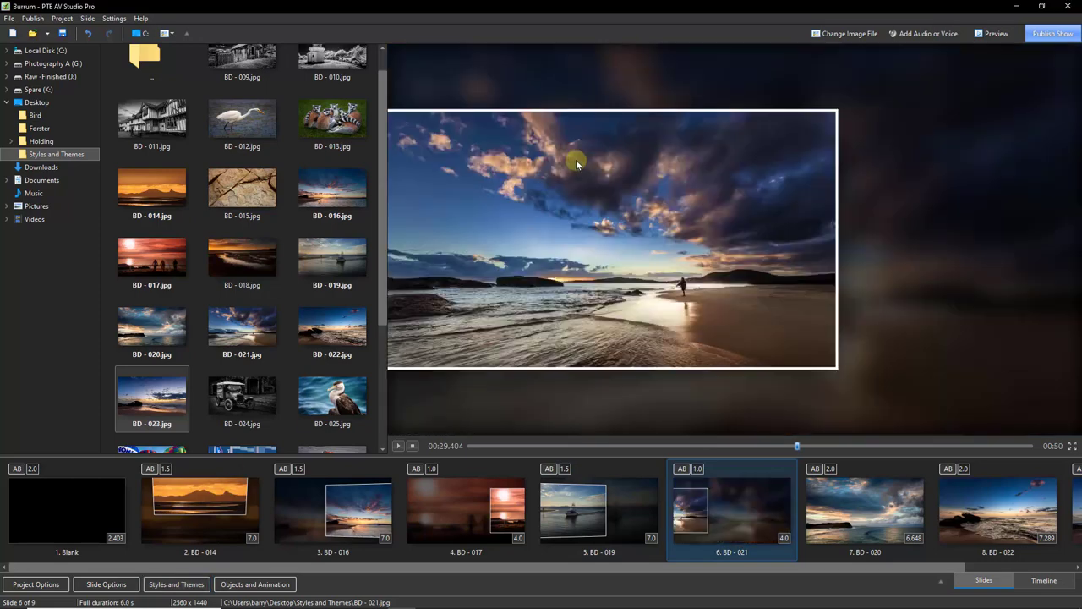
# Apply the Border - Pan Up style to the BD - 020 slide
pyautogui.click(854, 498)
pyautogui.click(176, 585)
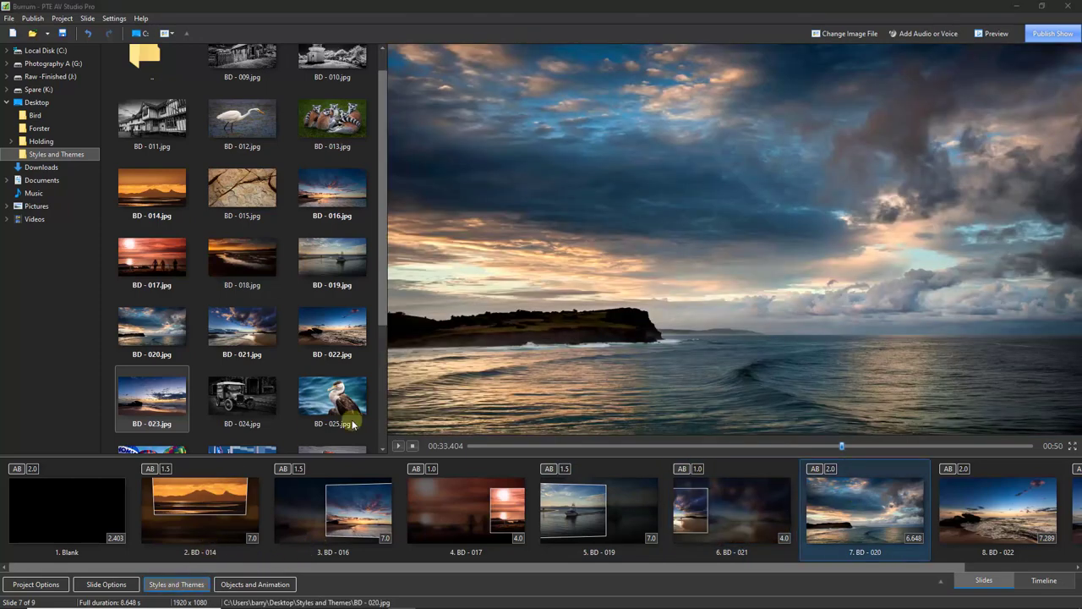
pyautogui.doubleClick(572, 173)
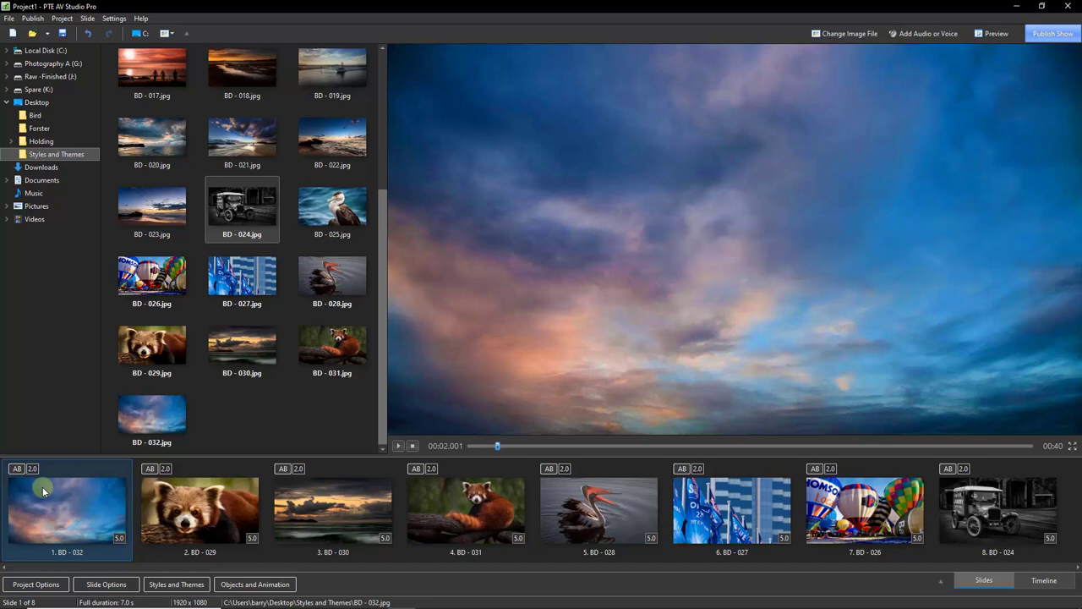
# Select all twelve slides and preview the Border - Pan and Zoom, Creative, Slide, Wedding and Ken Burns Effect themes
pyautogui.hotkey('ctrl', 't')
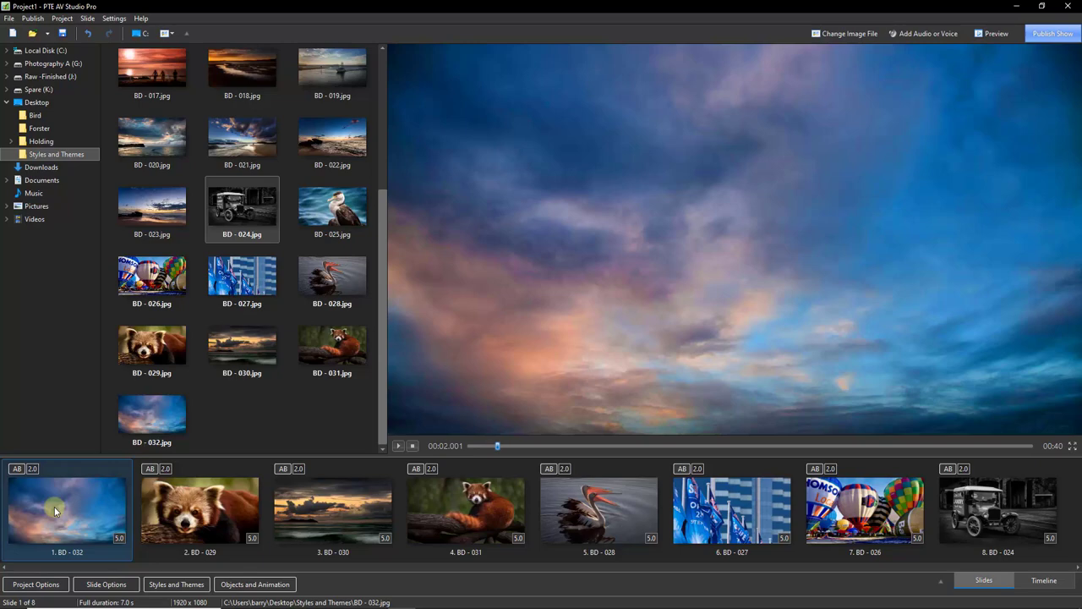
pyautogui.click(176, 583)
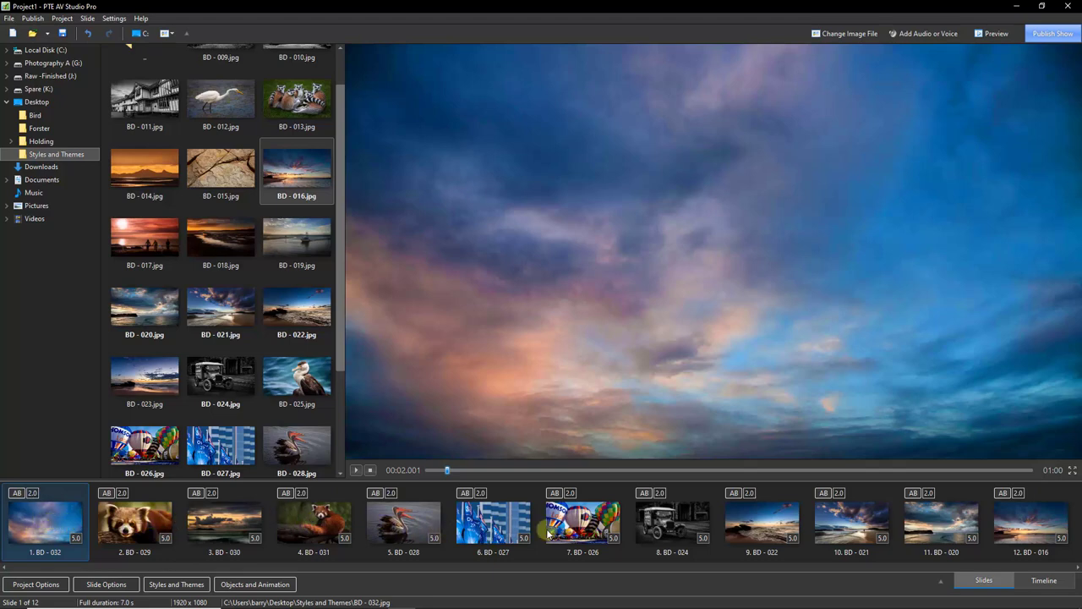
pyautogui.keyDown('shift'); pyautogui.click(1039, 521); pyautogui.keyUp('shift')
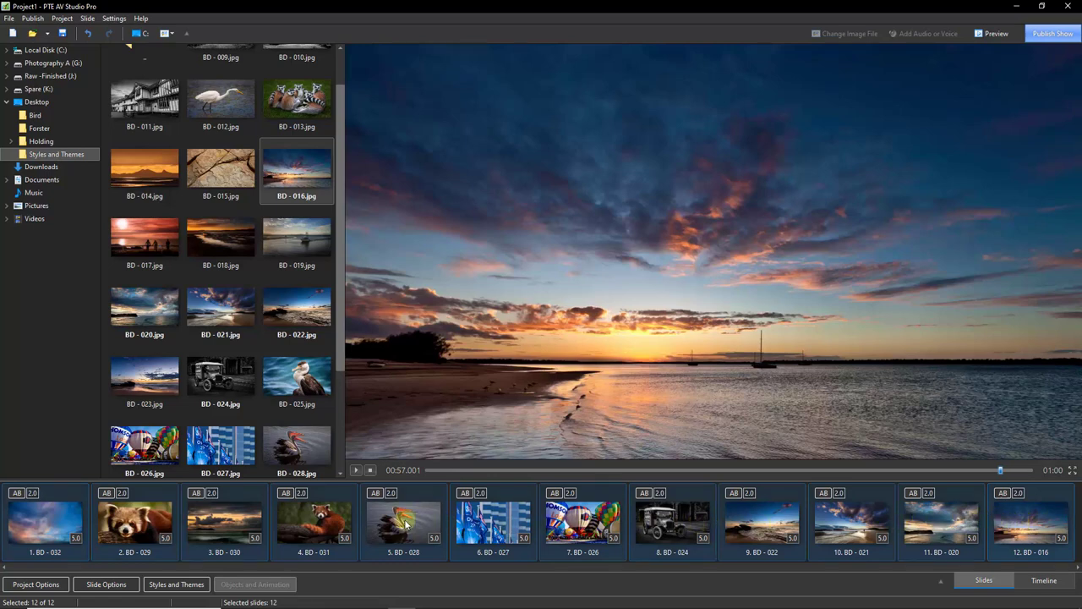
pyautogui.click(170, 585)
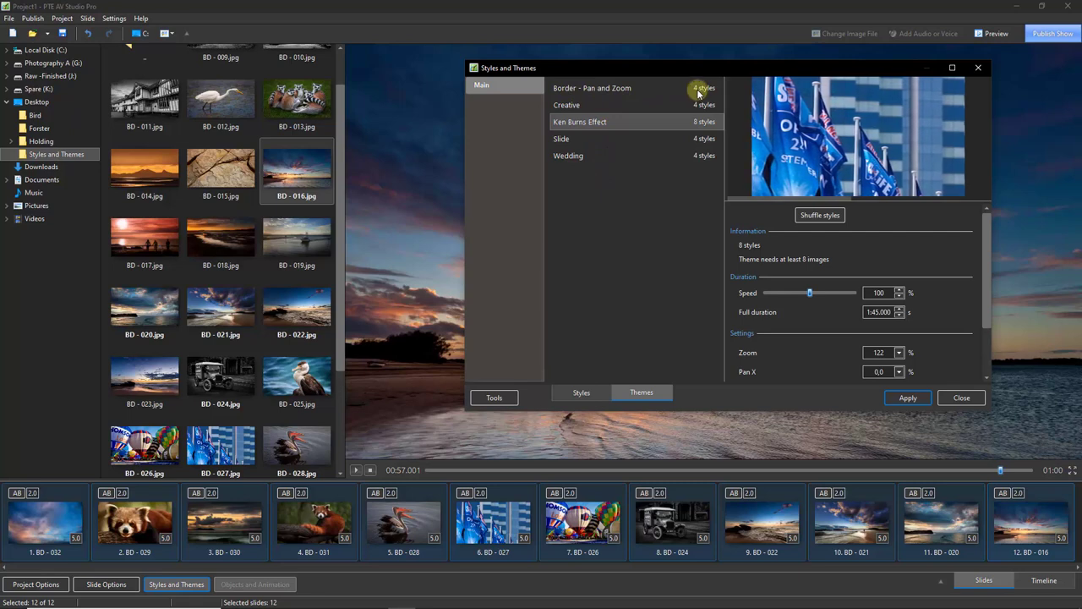
pyautogui.click(639, 90)
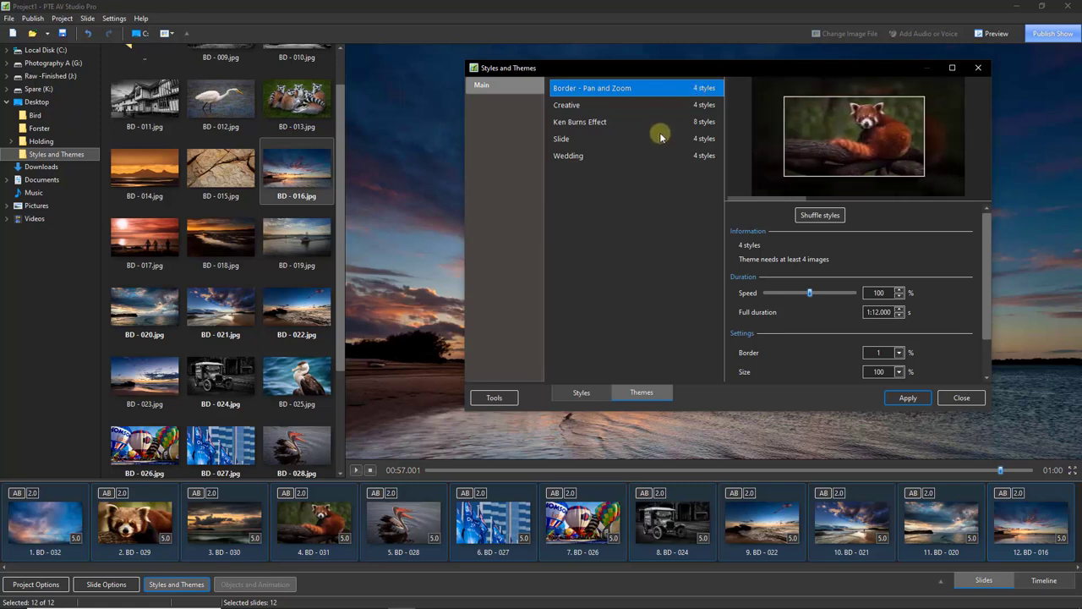
pyautogui.click(568, 107)
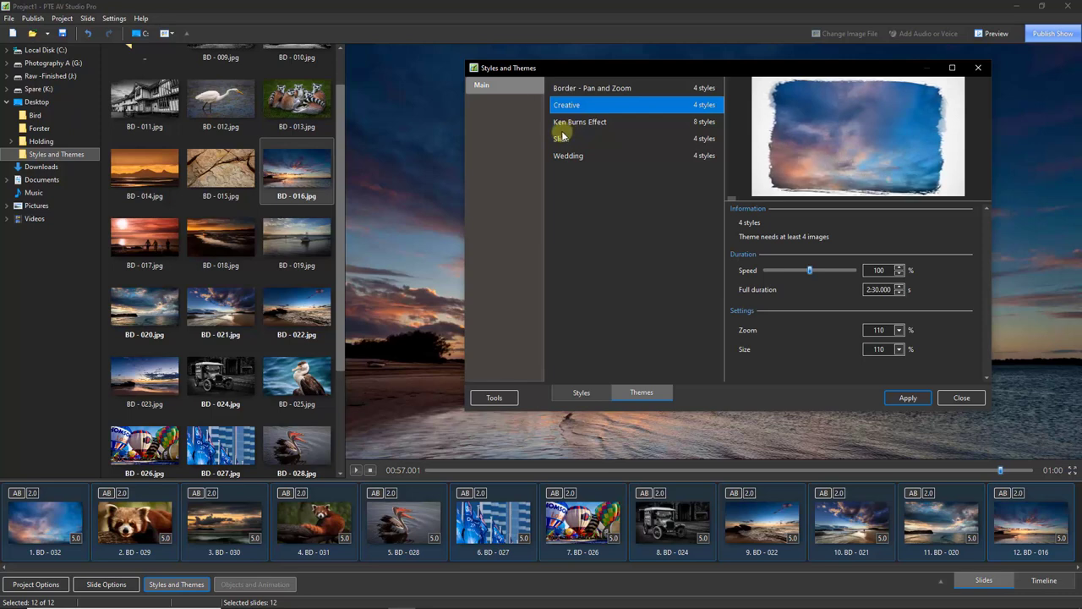
pyautogui.click(561, 141)
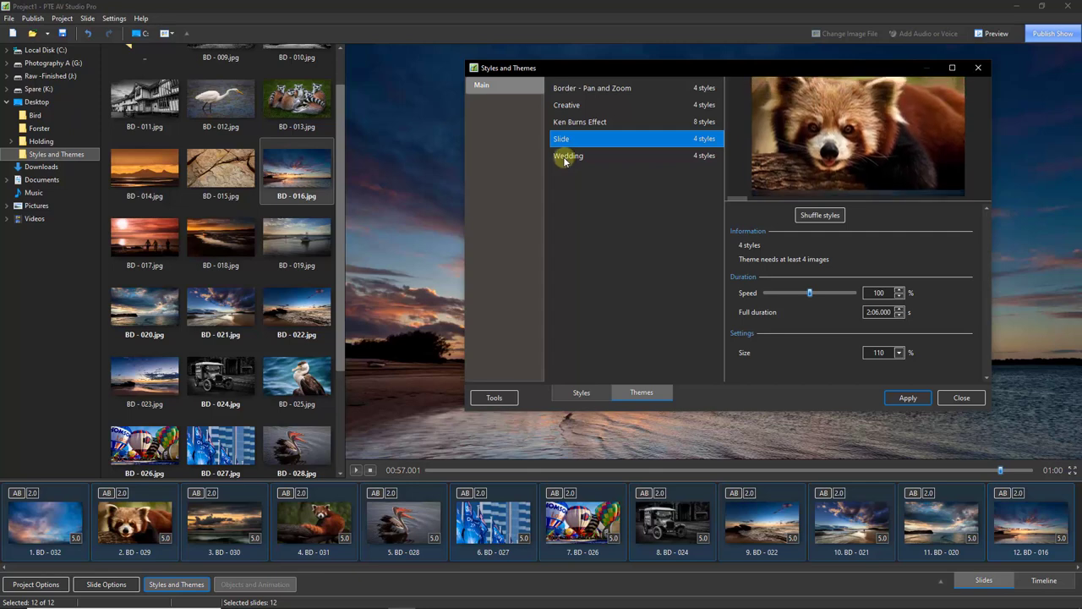
pyautogui.click(567, 158)
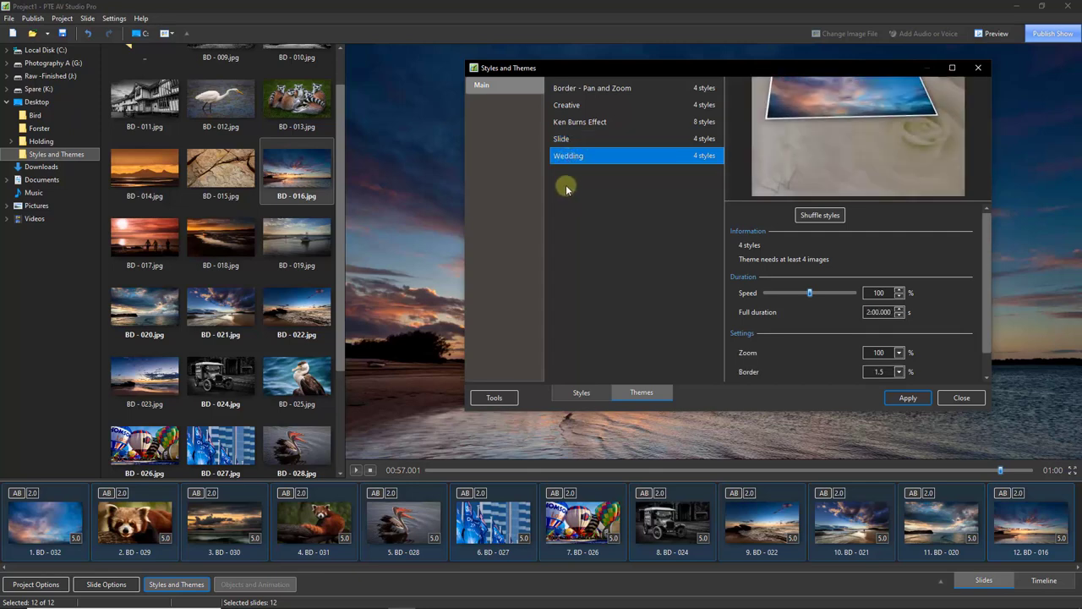
pyautogui.click(572, 124)
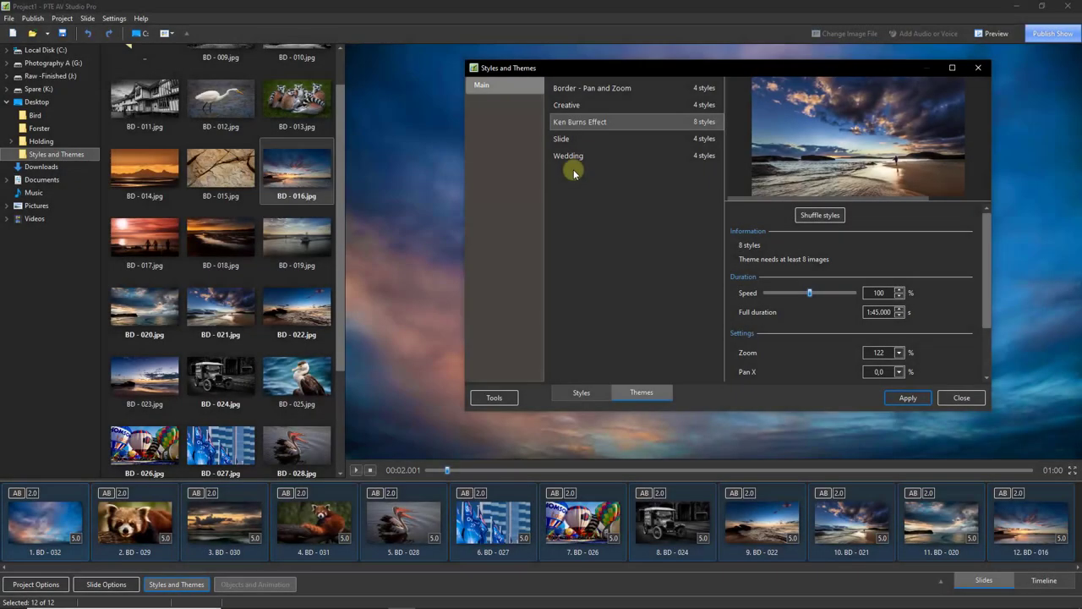
# Apply the Border - Pan and Zoom theme to all twelve slides
pyautogui.click(564, 89)
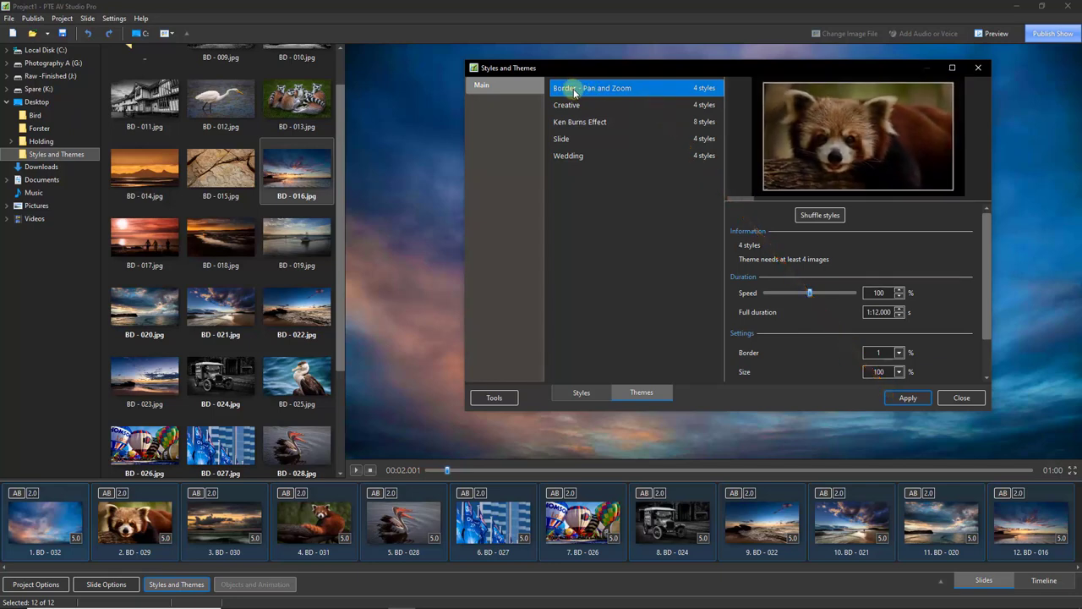
pyautogui.doubleClick(573, 89)
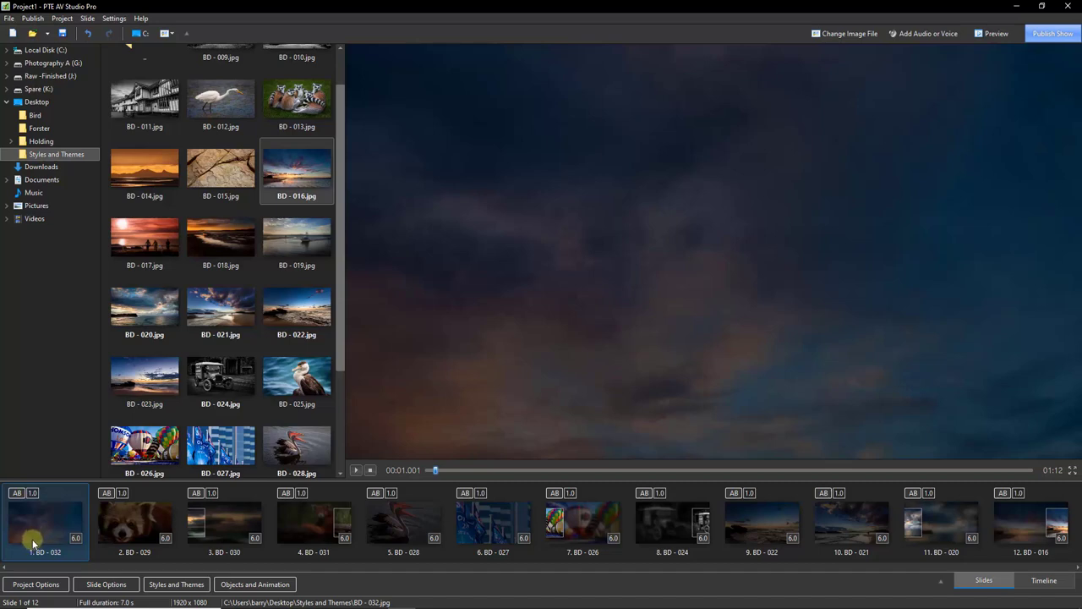
# Replace the theme on all twelve slides with the Creative theme
pyautogui.hotkey('ctrl', 'a')
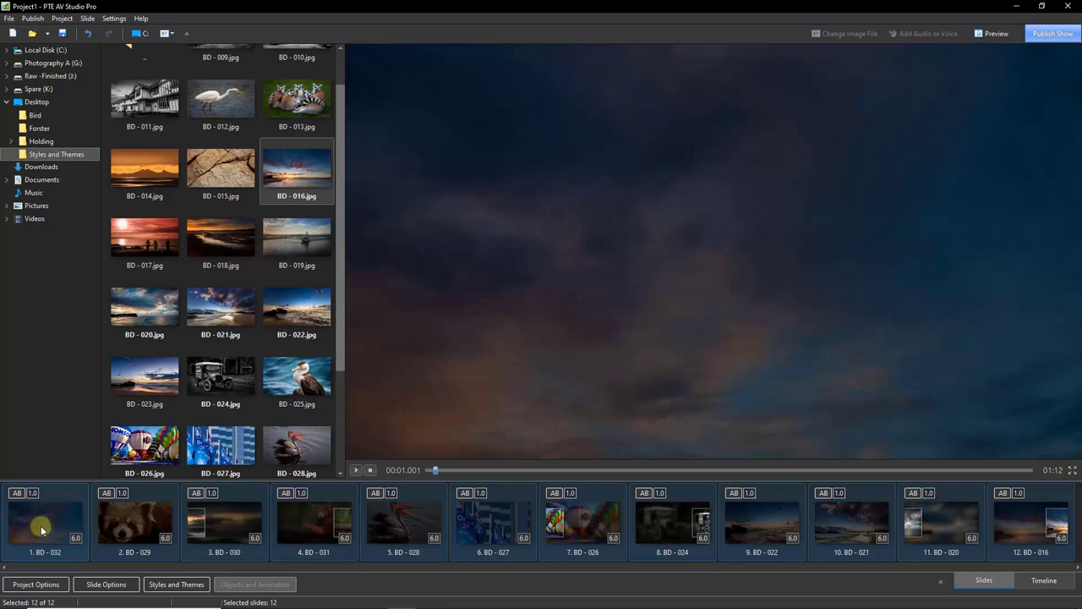
pyautogui.click(179, 584)
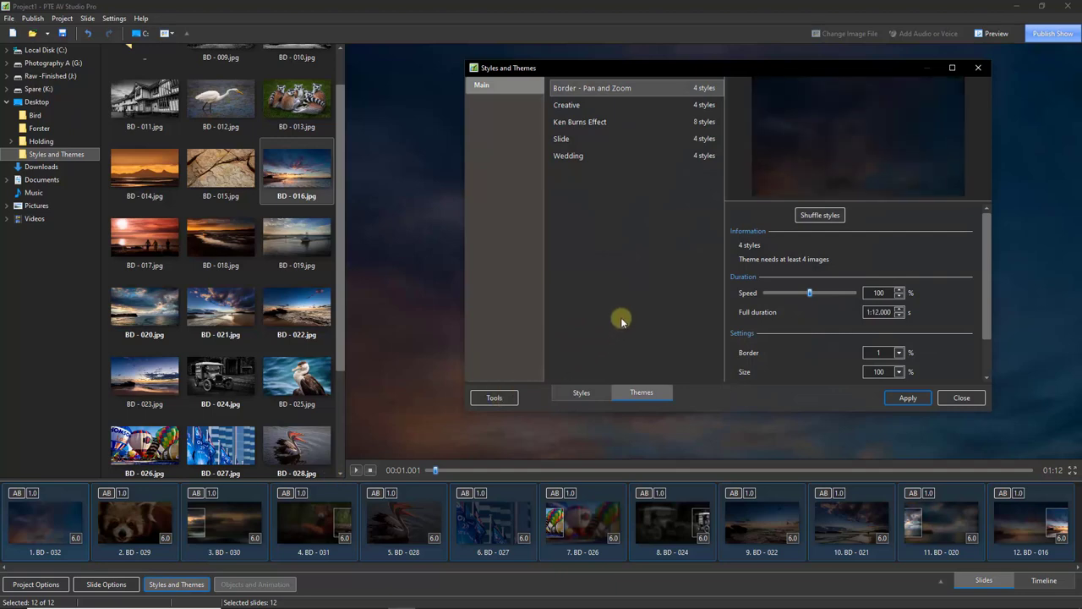
pyautogui.click(568, 109)
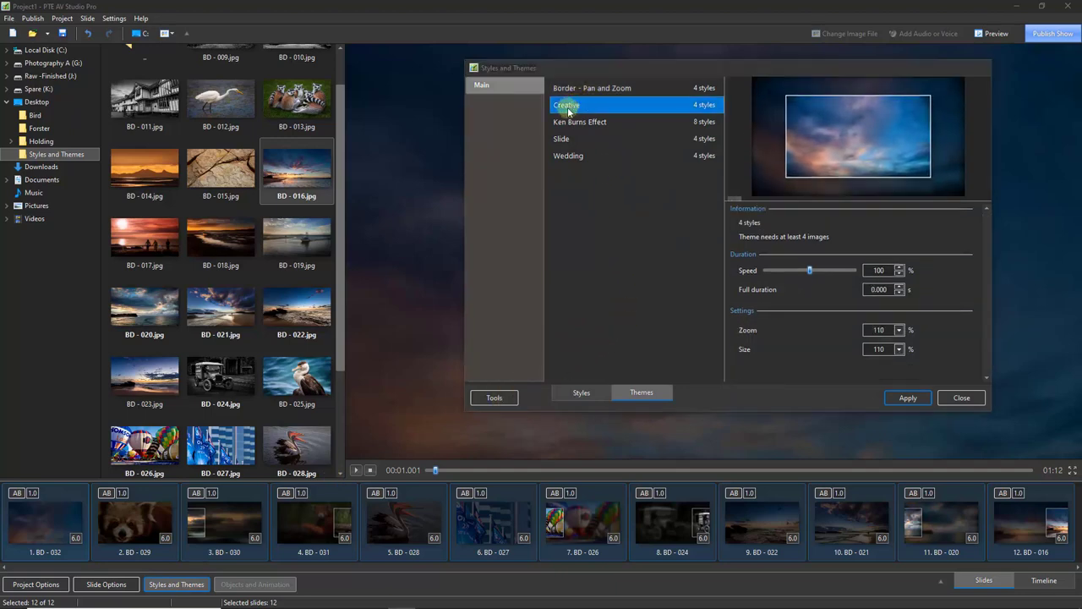
pyautogui.doubleClick(568, 107)
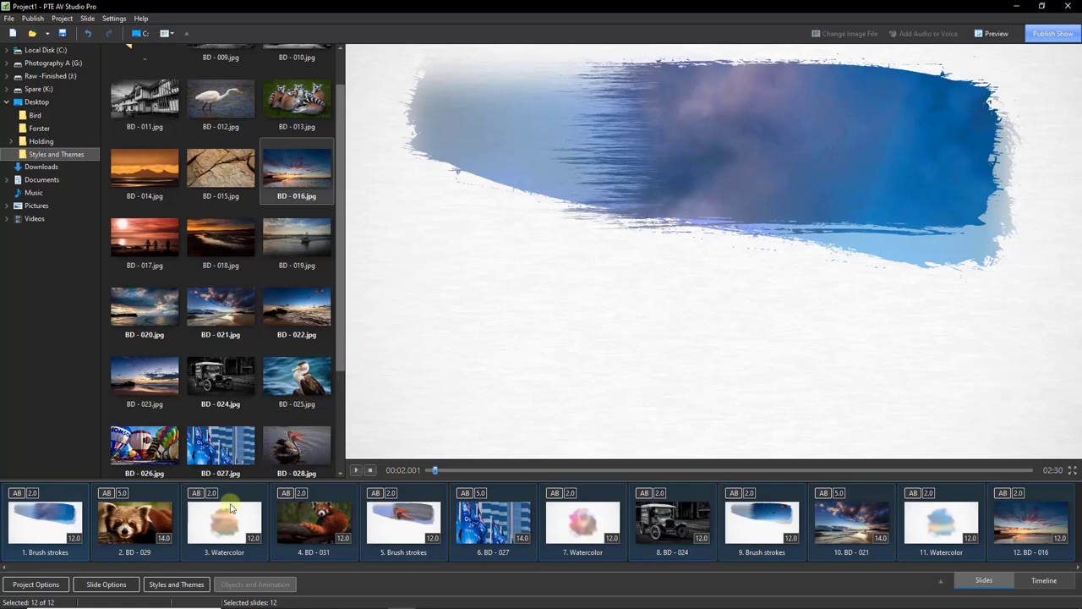
# Remove the theme from all twelve slides by applying the basic No Style option
pyautogui.click(182, 585)
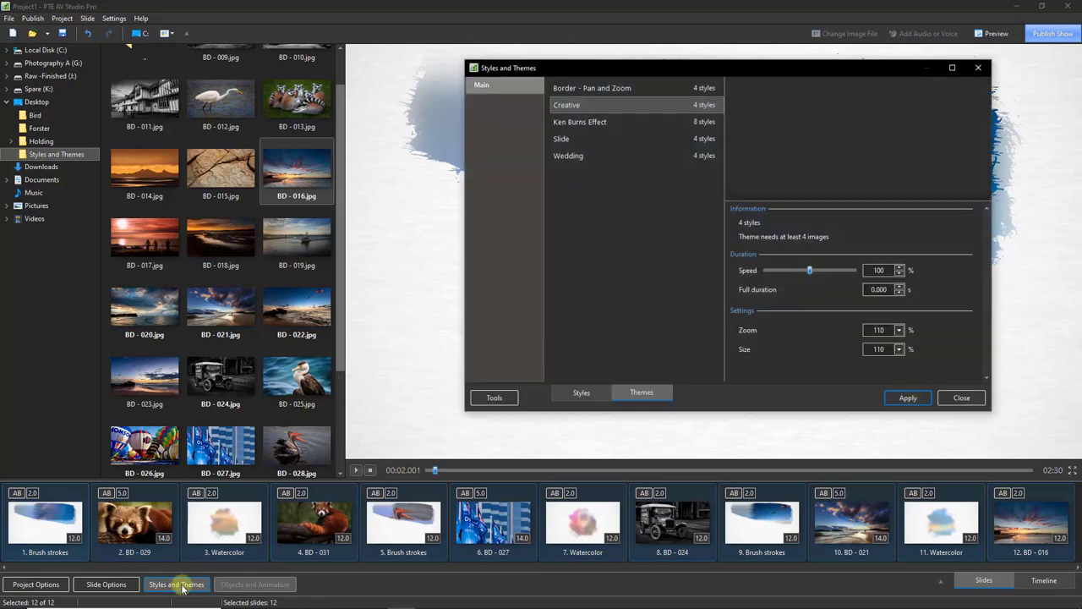
pyautogui.click(575, 394)
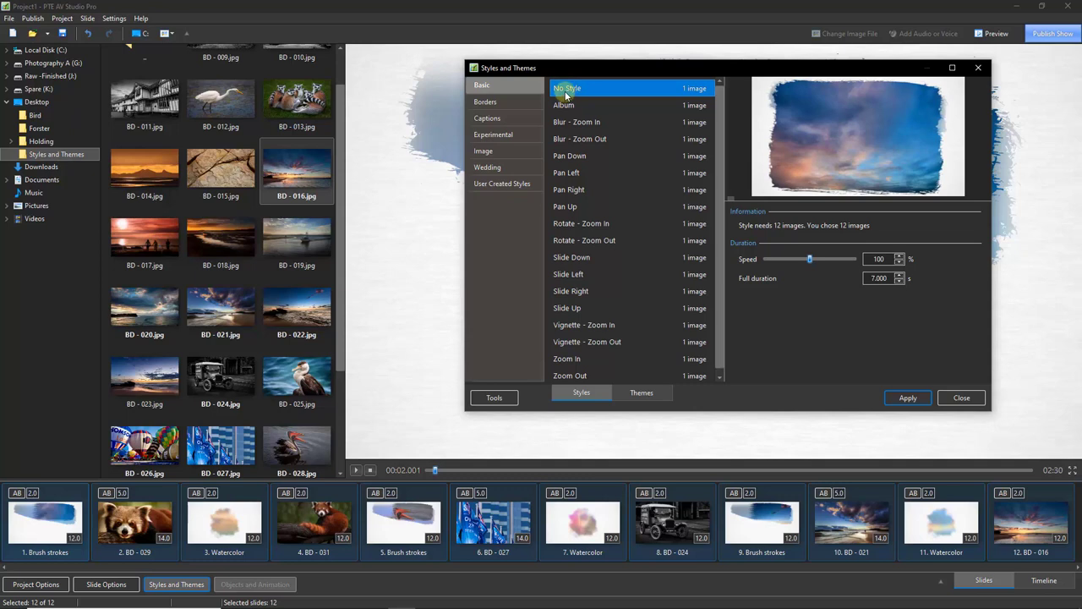
pyautogui.doubleClick(563, 91)
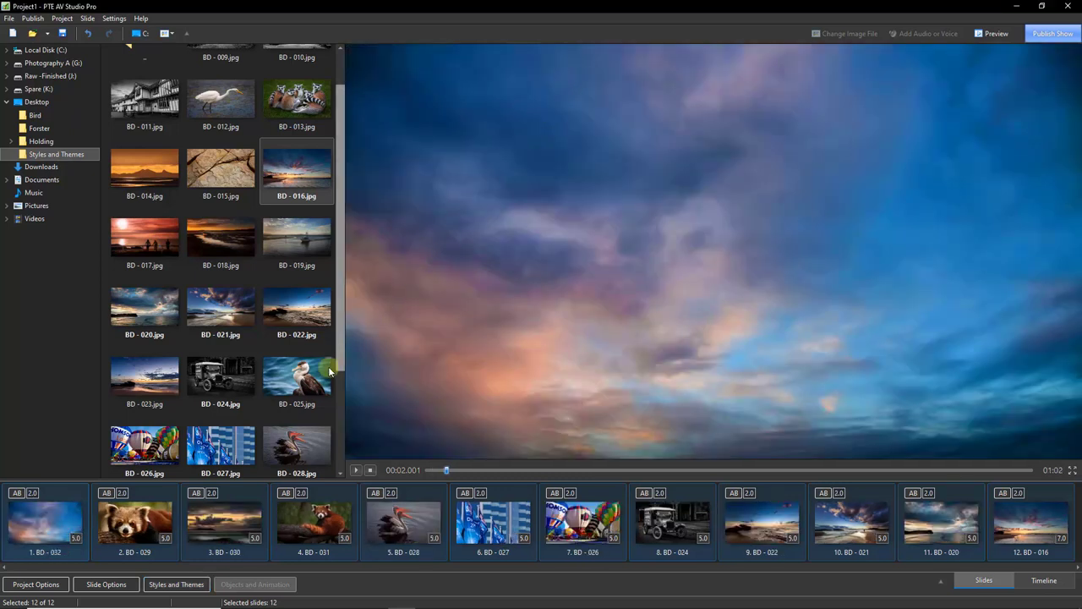
# Start creating a new theme from the BD - 032 slide and include every style in the Borders category
pyautogui.click(49, 520)
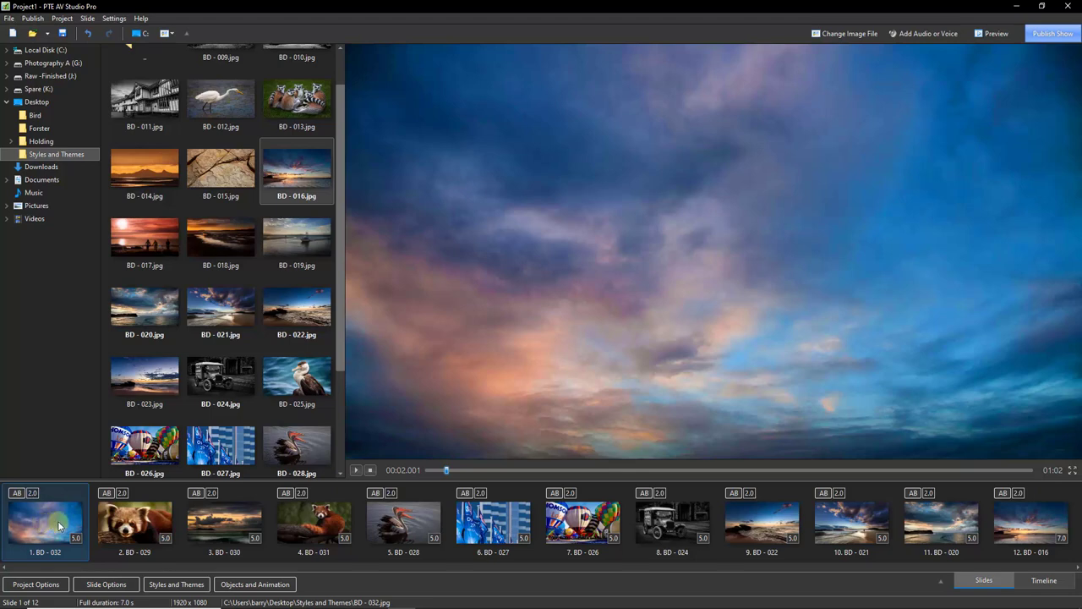
pyautogui.click(179, 584)
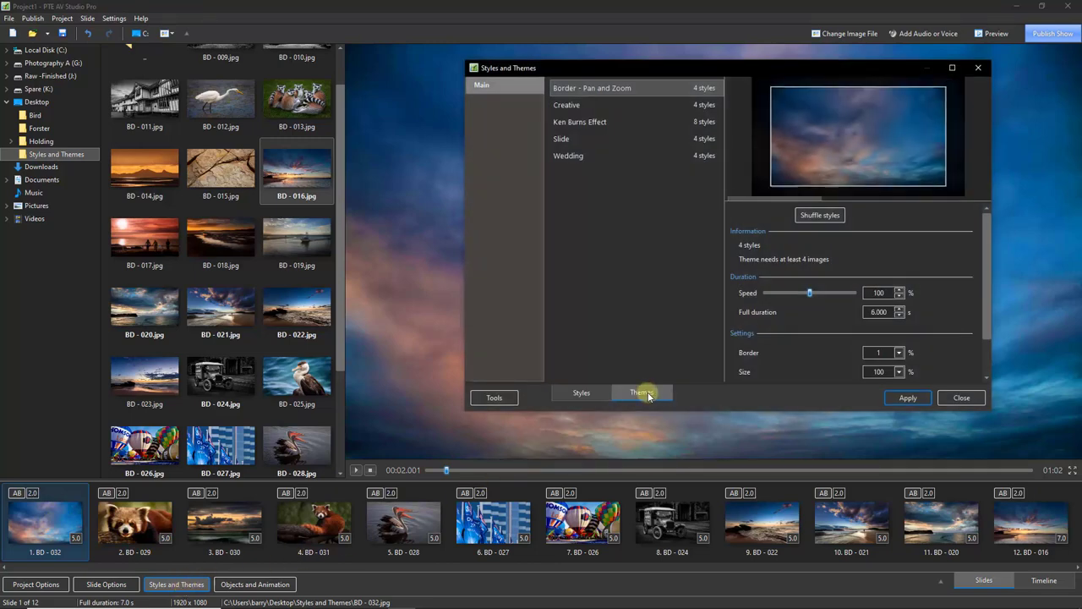
pyautogui.click(495, 398)
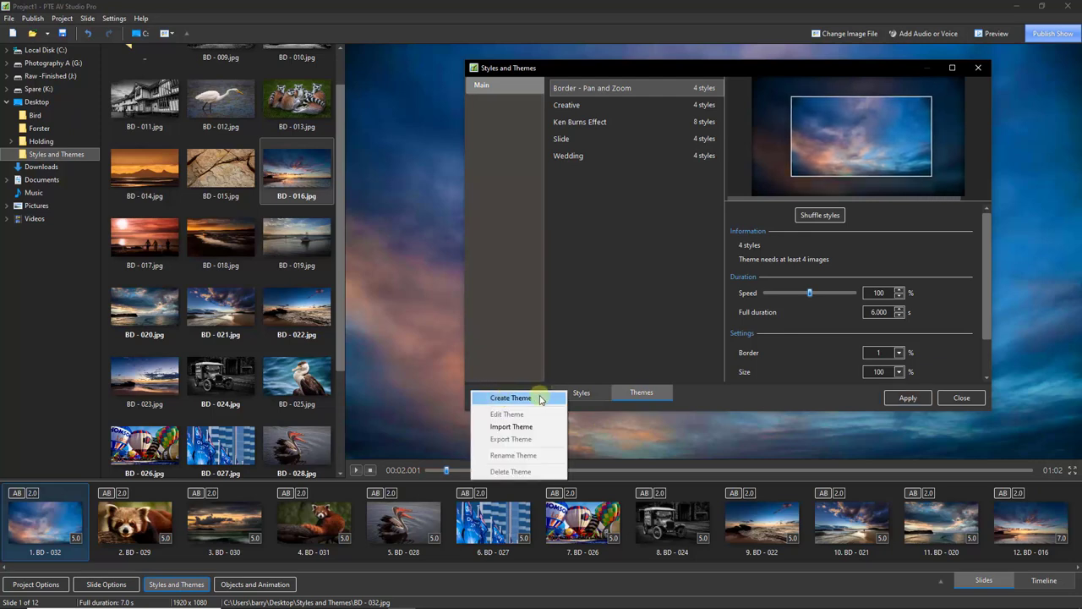
pyautogui.click(511, 398)
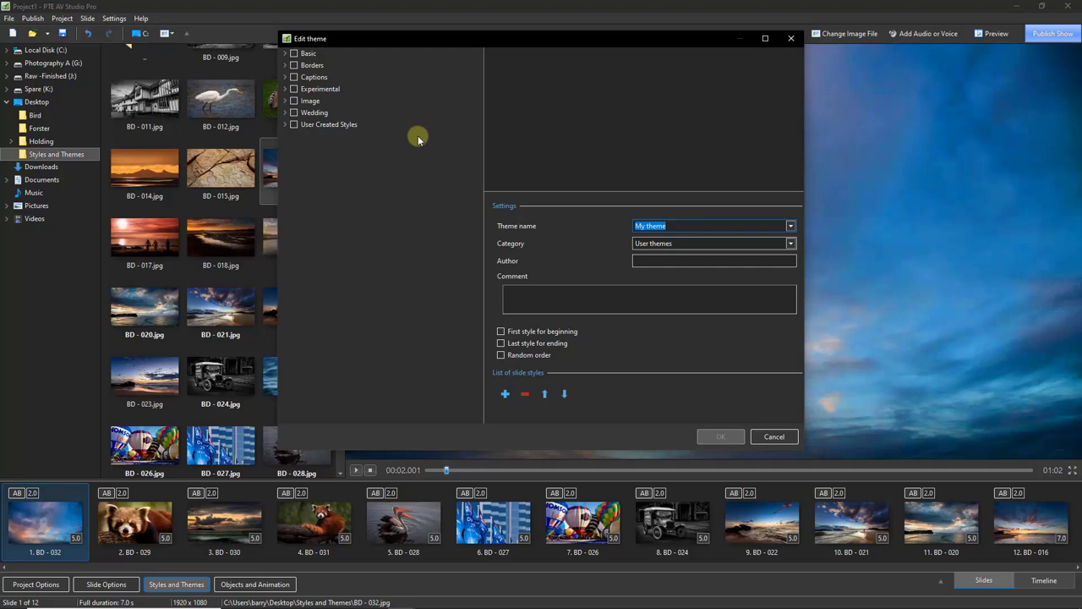
pyautogui.click(285, 66)
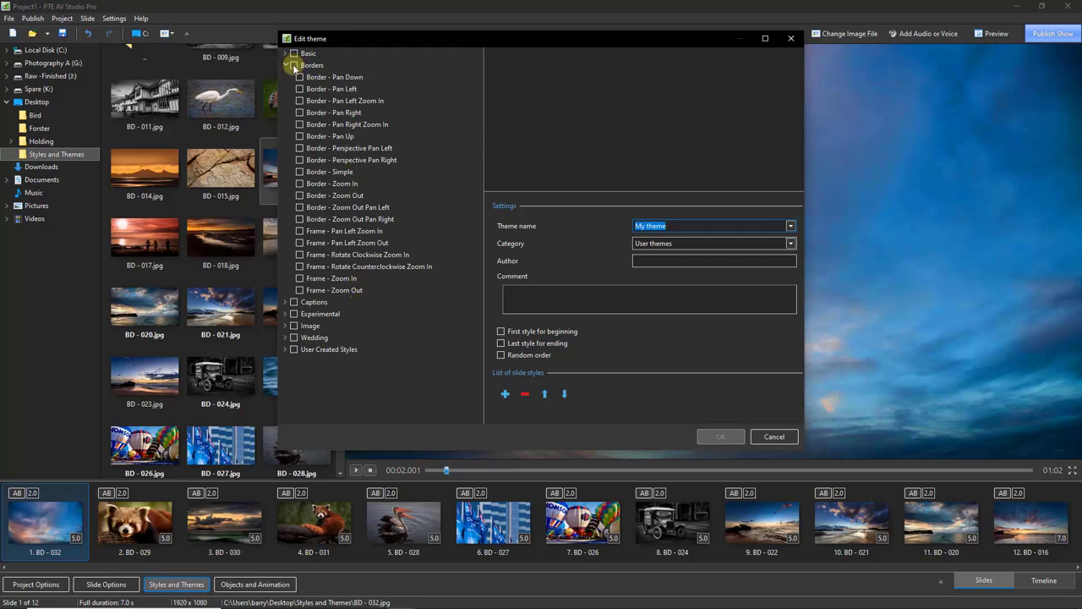
pyautogui.click(293, 66)
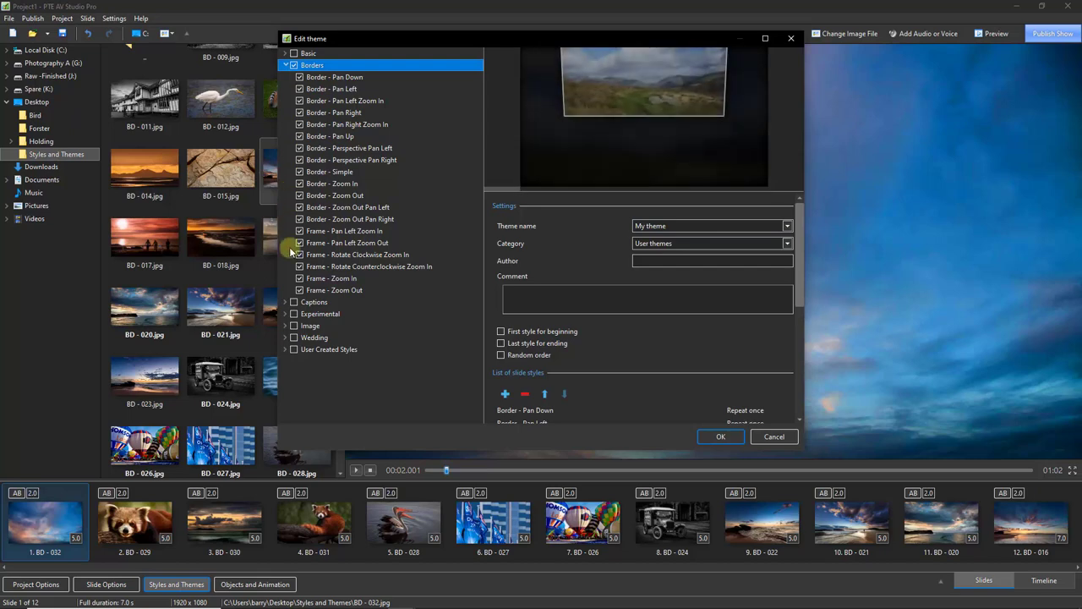
# Replace the full Borders selection with Border - Zoom Out Pan Left and Border - Perspective Pan Left, and save the theme named Various
pyautogui.click(295, 66)
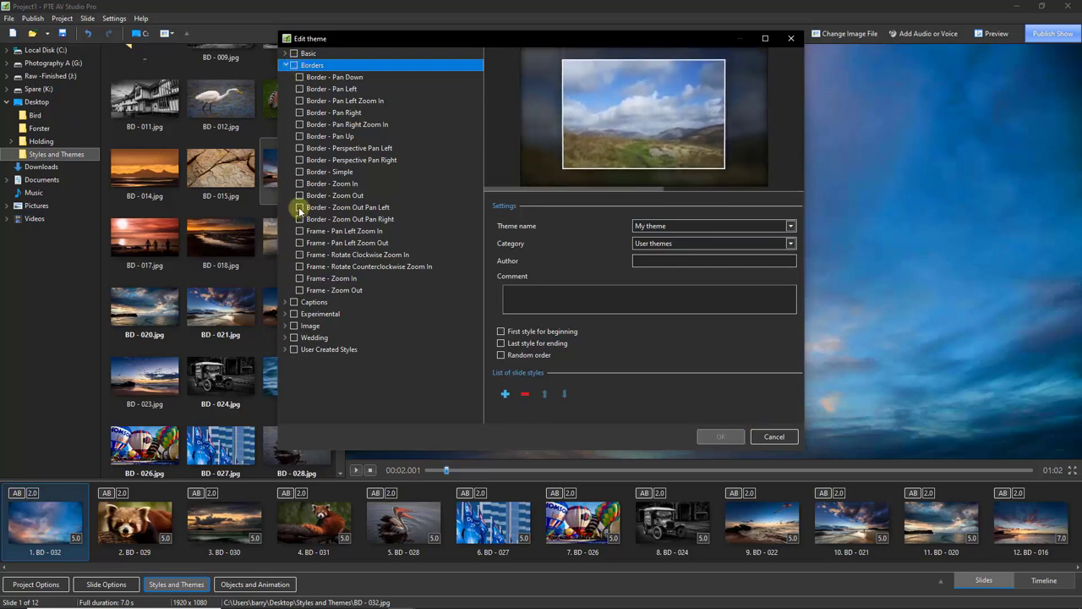
pyautogui.click(299, 207)
pyautogui.click(300, 149)
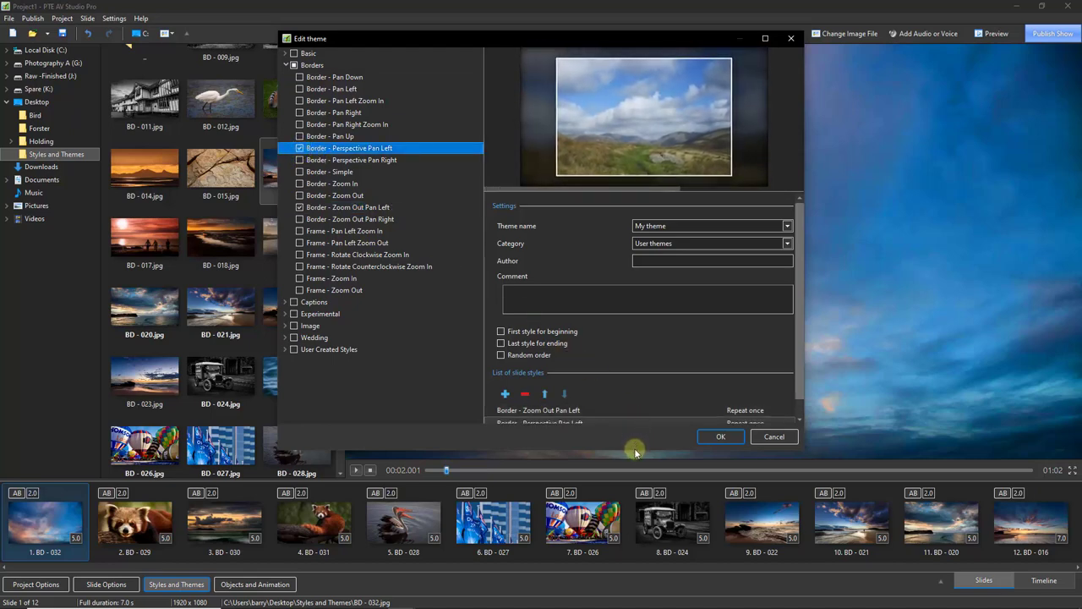
pyautogui.moveTo(635, 453); pyautogui.dragTo(635, 545)
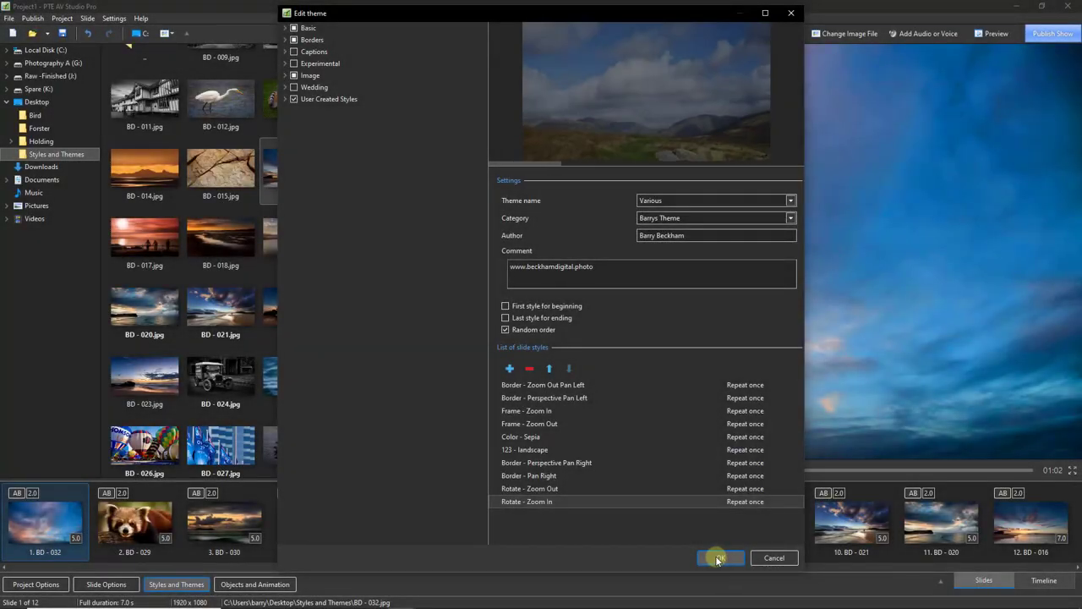
pyautogui.click(720, 558)
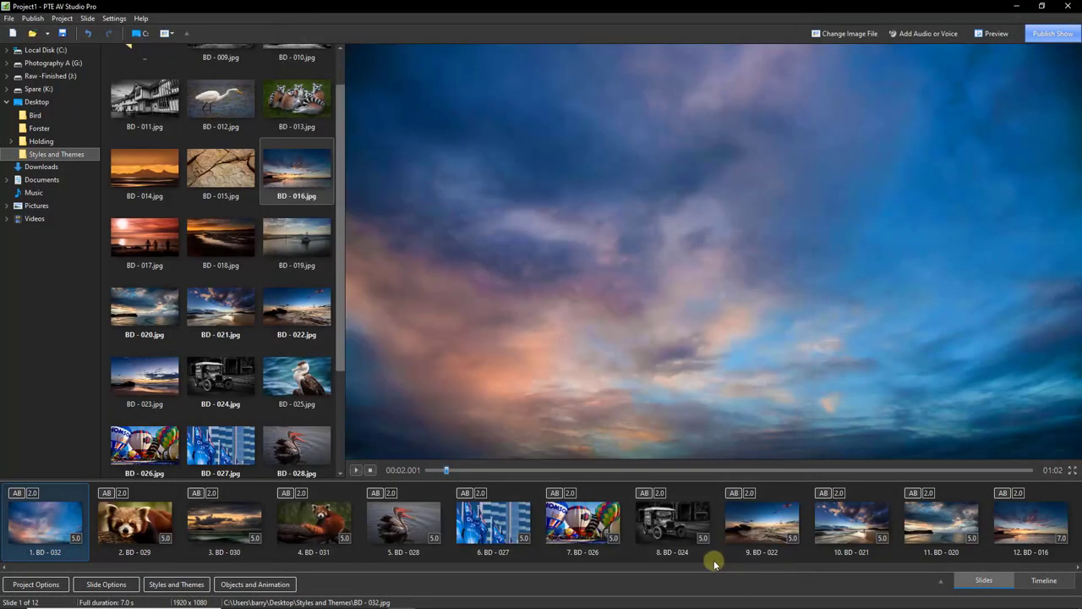
# Apply the custom Various theme from the user-created theme category to all twelve slides
pyautogui.hotkey('ctrl', 'a')
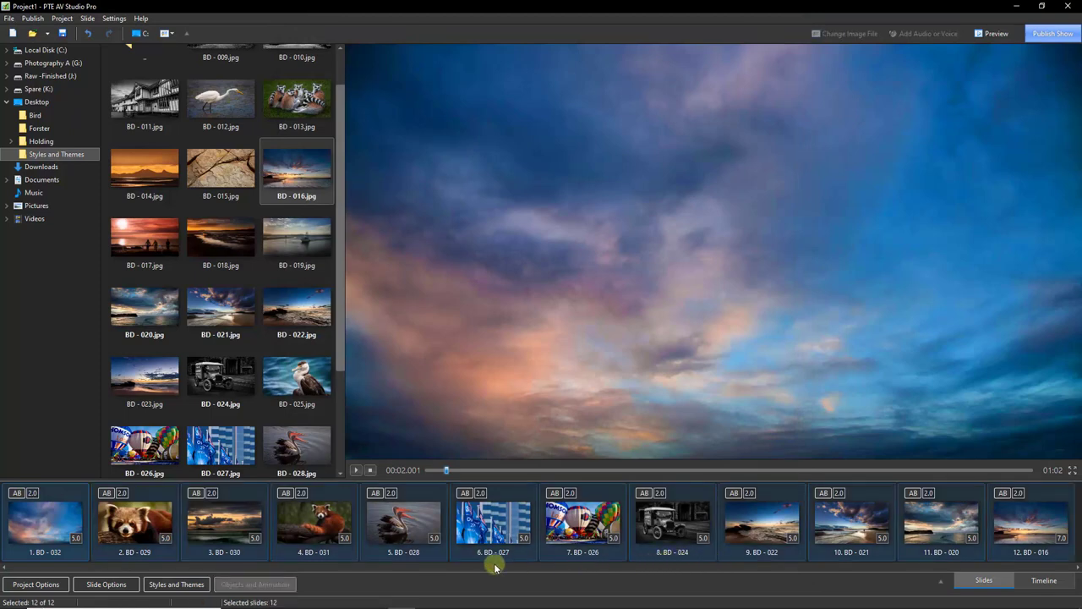
pyautogui.click(160, 591)
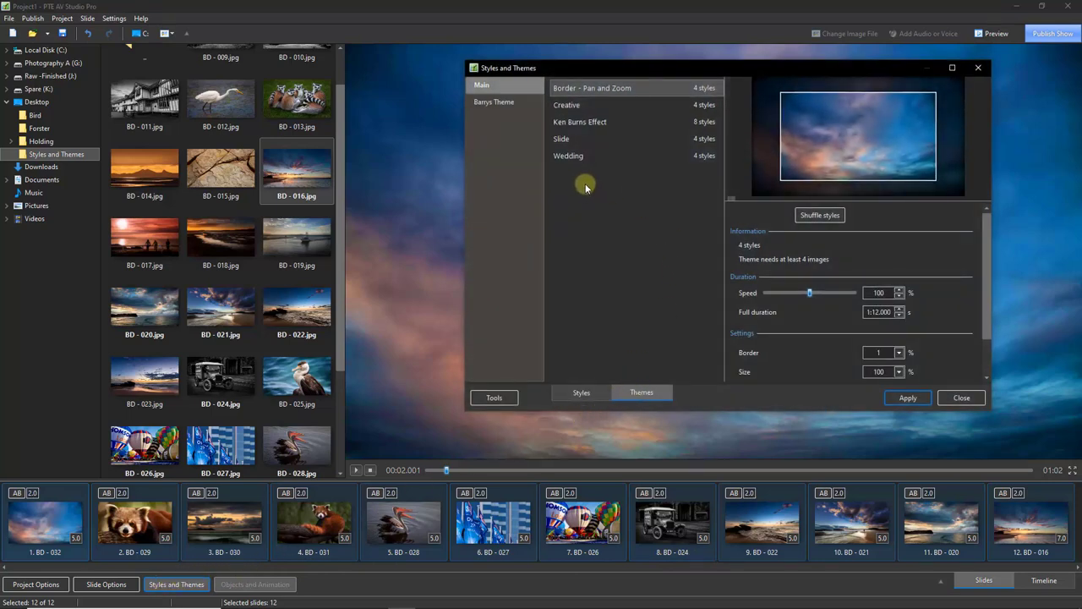
pyautogui.click(484, 102)
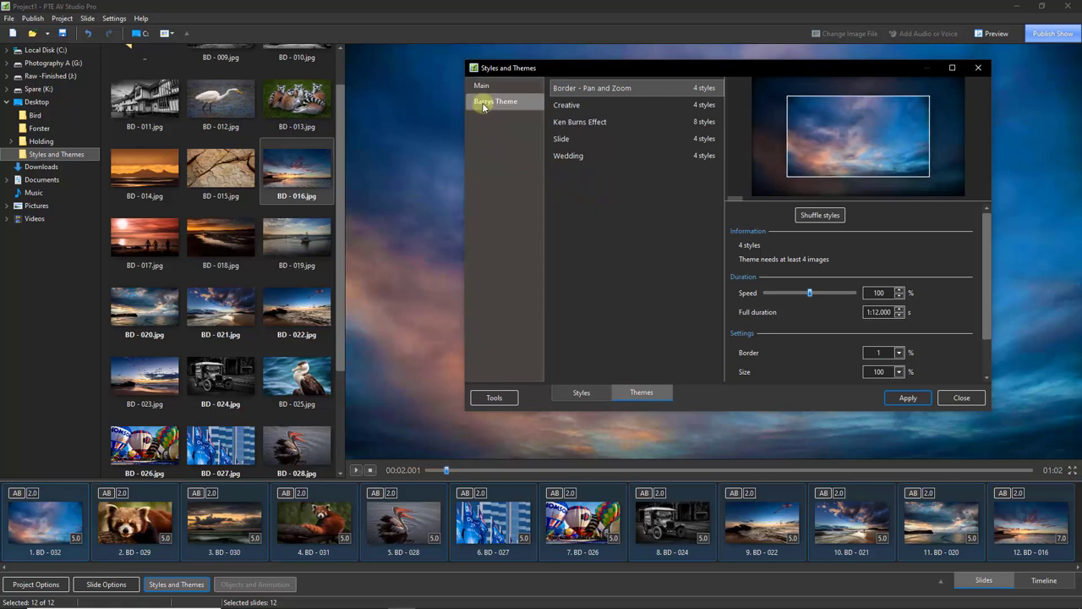
pyautogui.doubleClick(564, 88)
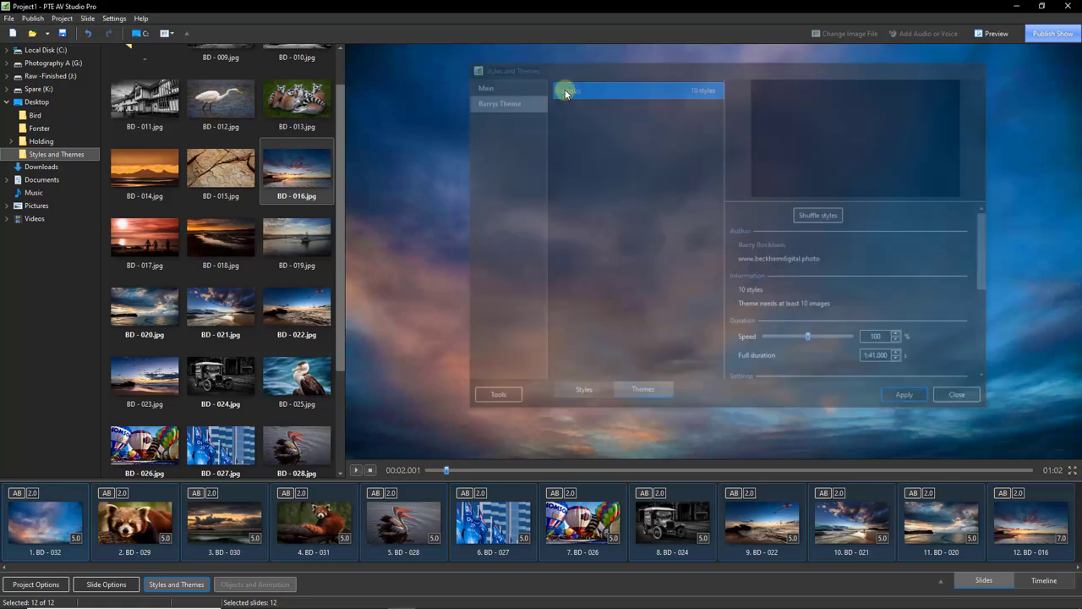